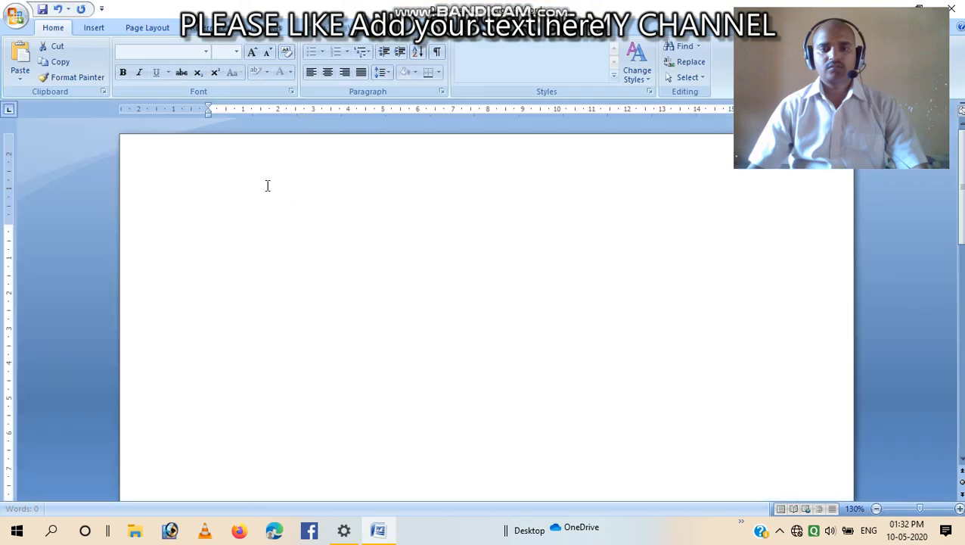
# Generate sample paragraphs by entering =rand() in the blank document
pyautogui.click(147, 28)
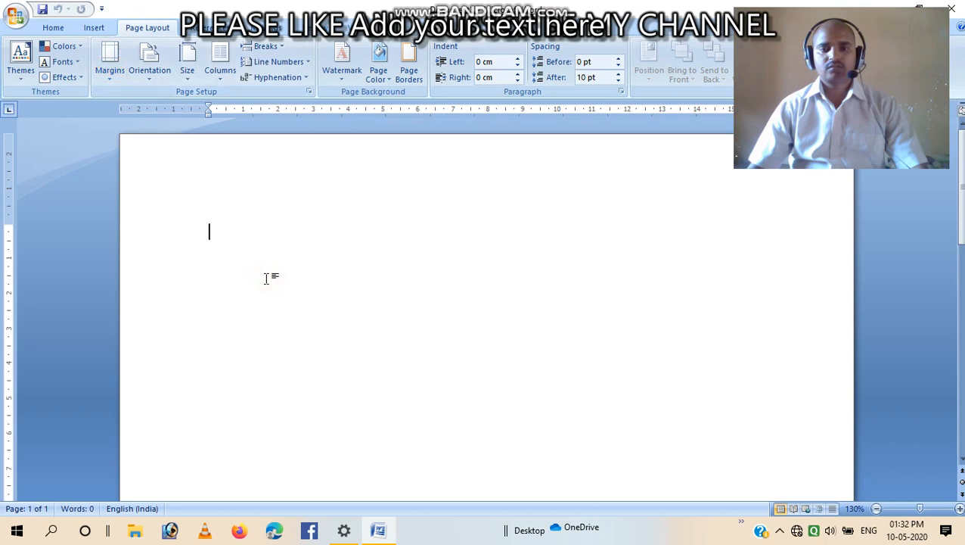
pyautogui.write('=ra')
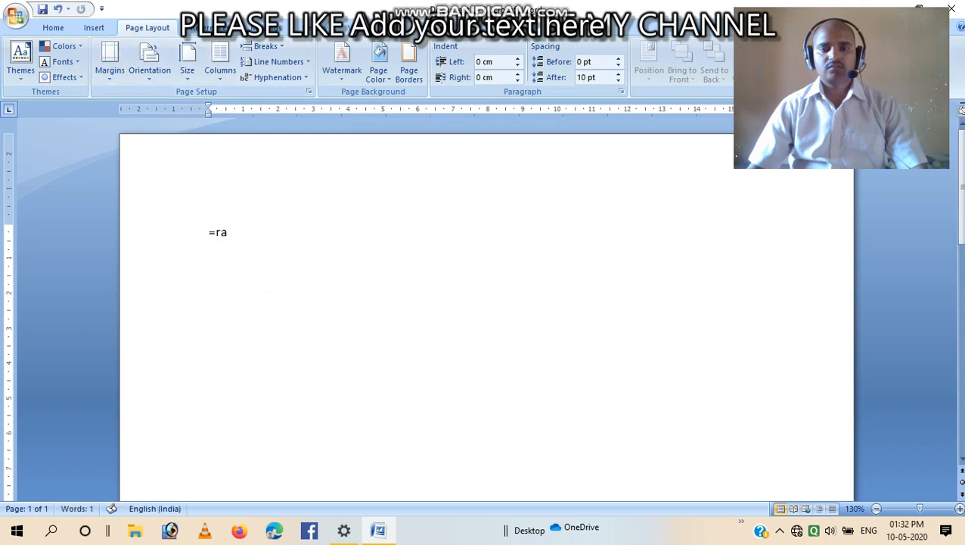
pyautogui.write('nd()')
pyautogui.press('Return')
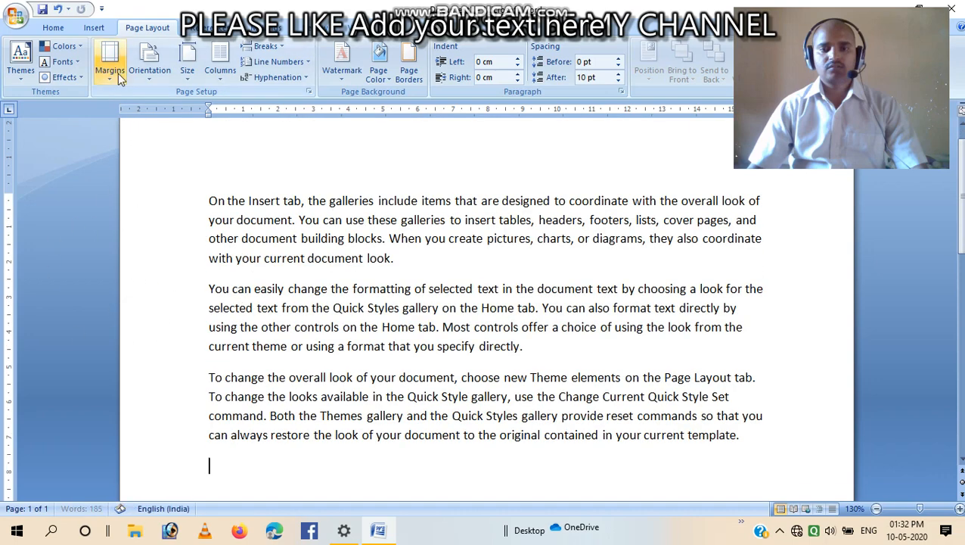
# Set the page margins to Narrow
pyautogui.click(208, 200)
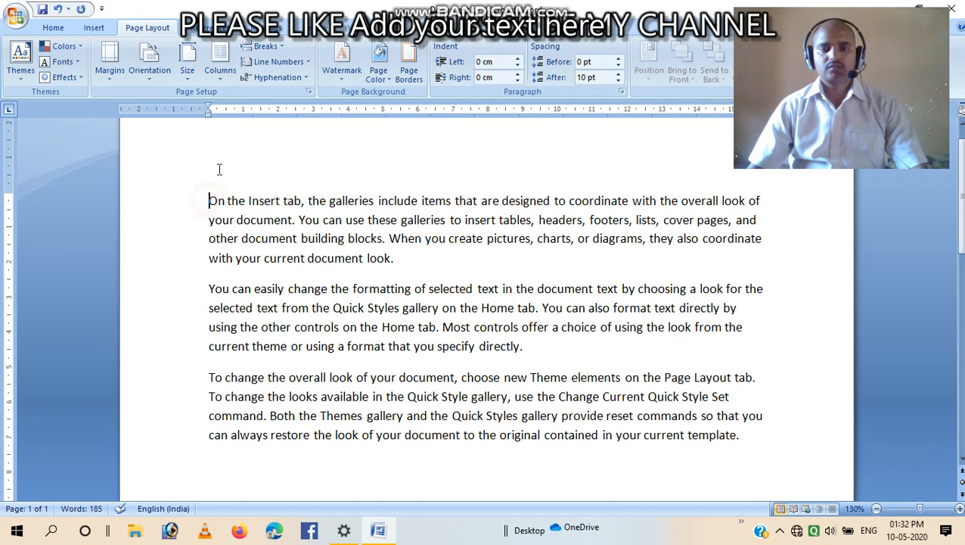
pyautogui.click(111, 75)
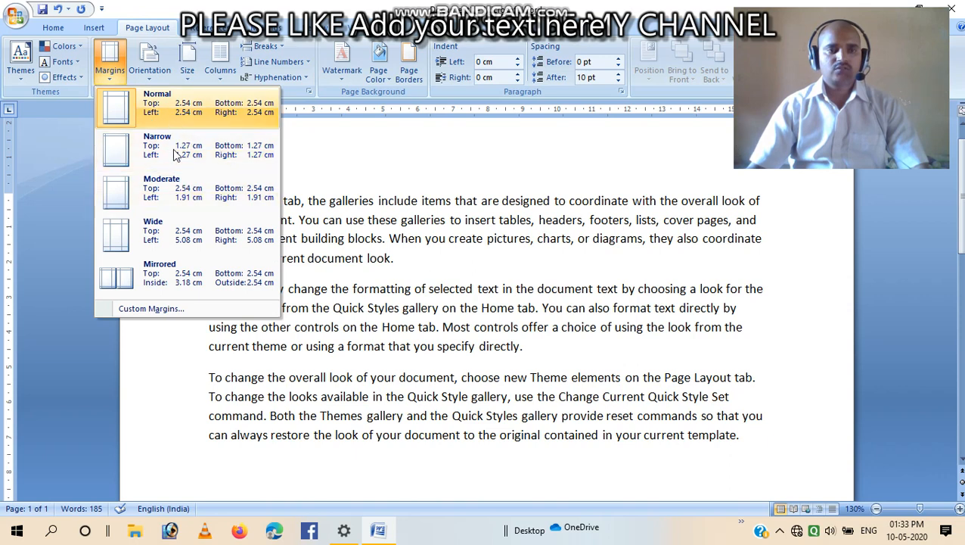
pyautogui.click(173, 114)
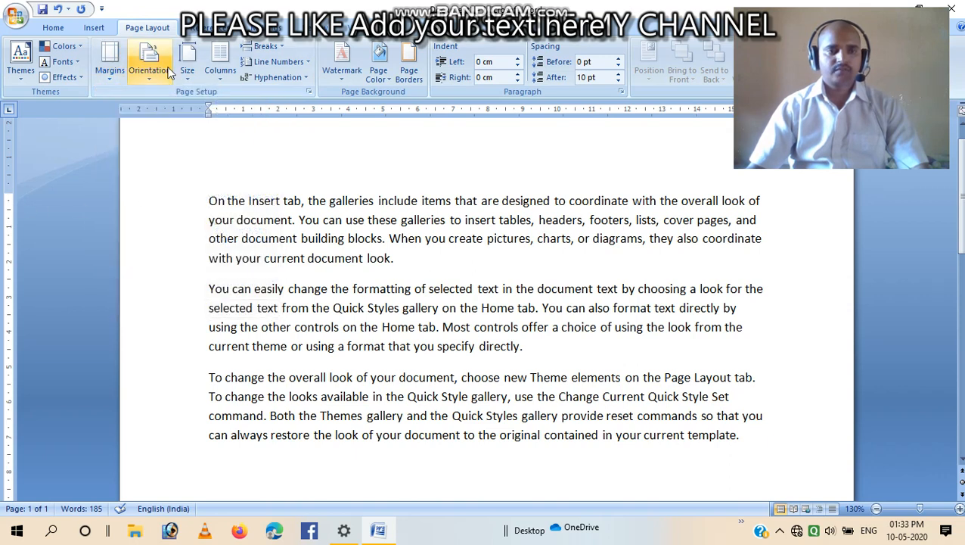
pyautogui.click(110, 80)
pyautogui.click(136, 149)
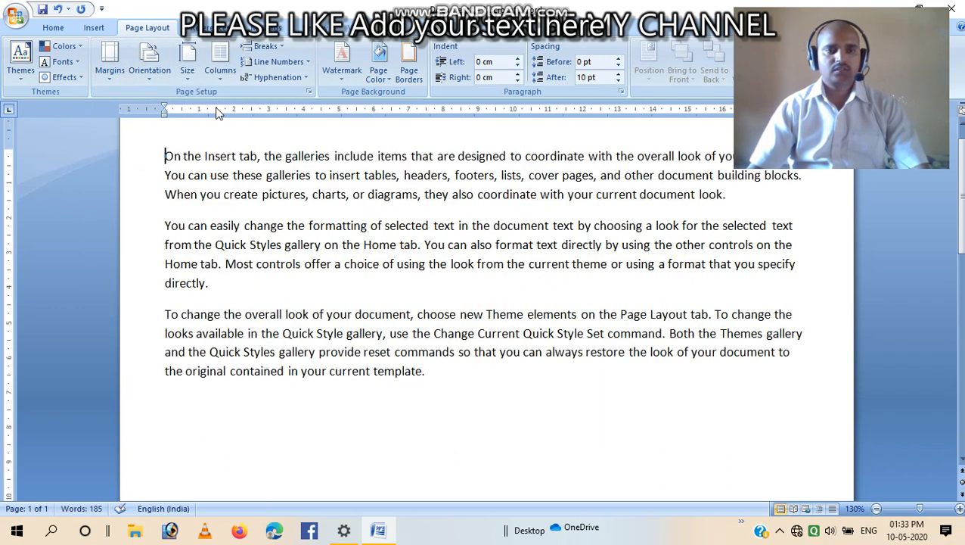
# Select the text from the beginning through 'restore the look of your document to' and format it as two columns
pyautogui.click(153, 79)
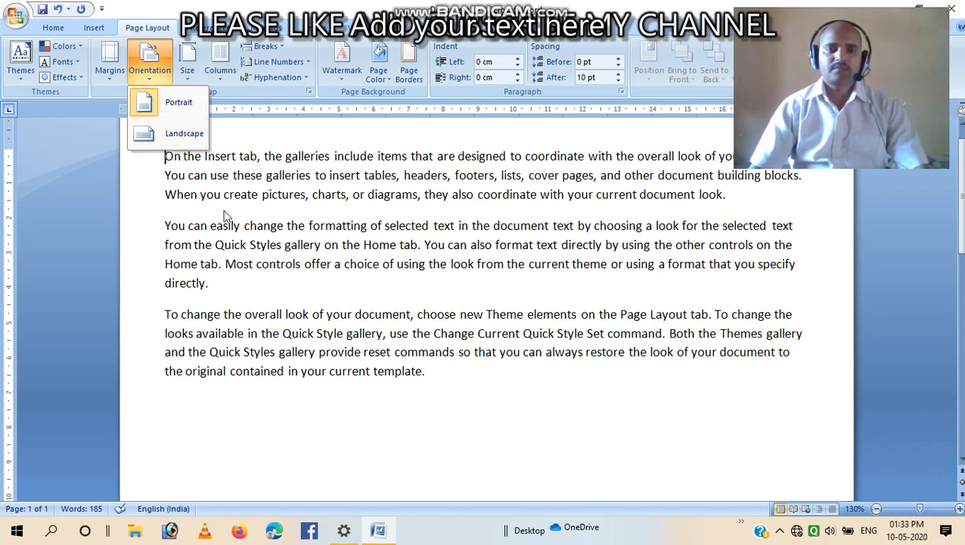
pyautogui.click(164, 156)
pyautogui.moveTo(164, 156); pyautogui.dragTo(796, 344)
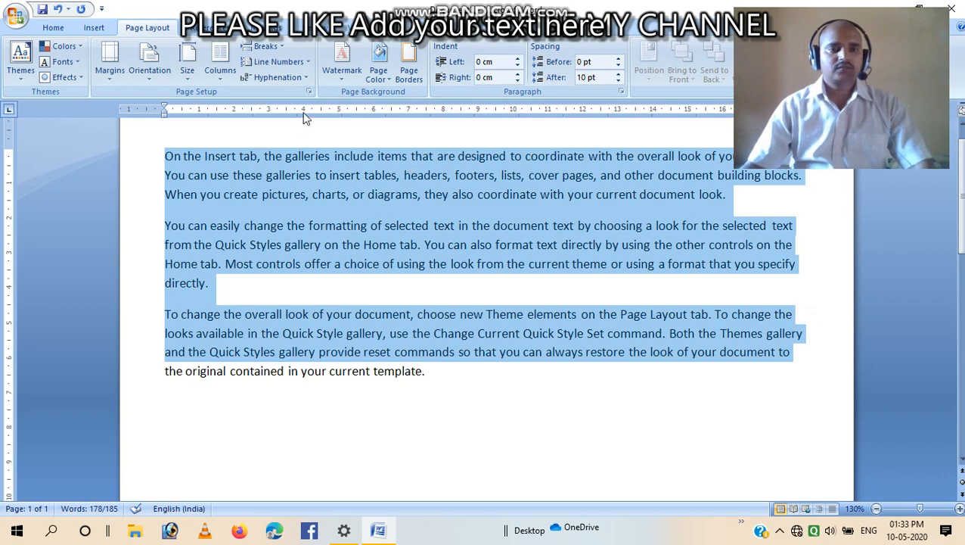
pyautogui.click(194, 78)
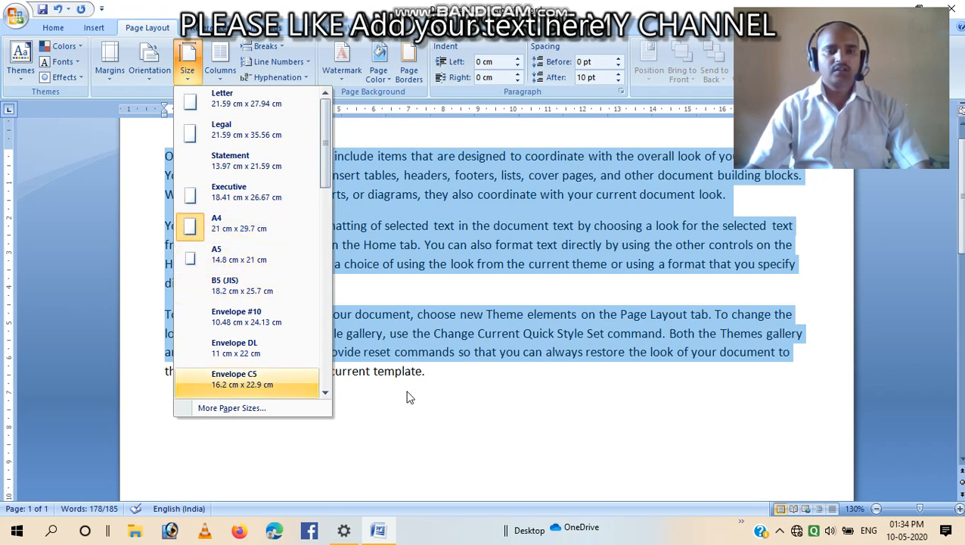
pyautogui.click(376, 129)
pyautogui.click(224, 83)
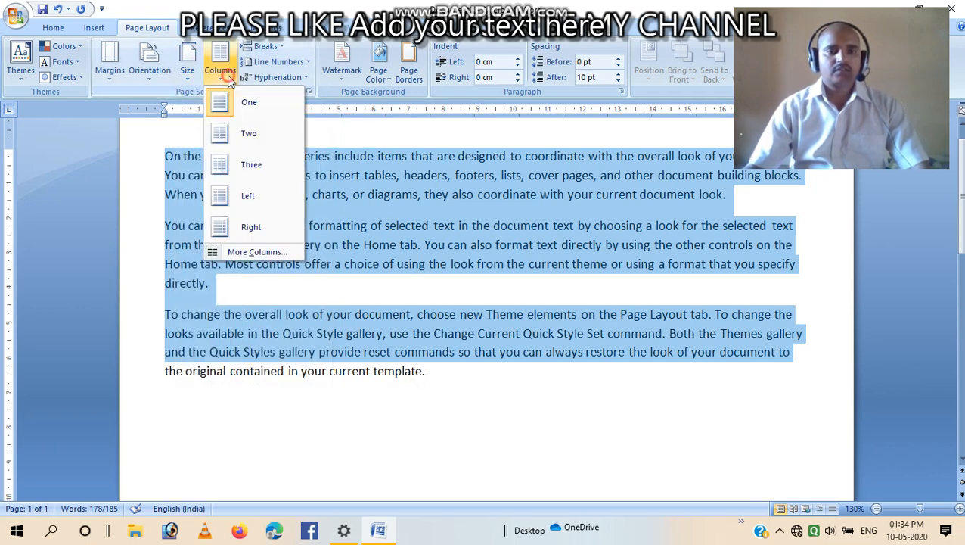
pyautogui.click(409, 276)
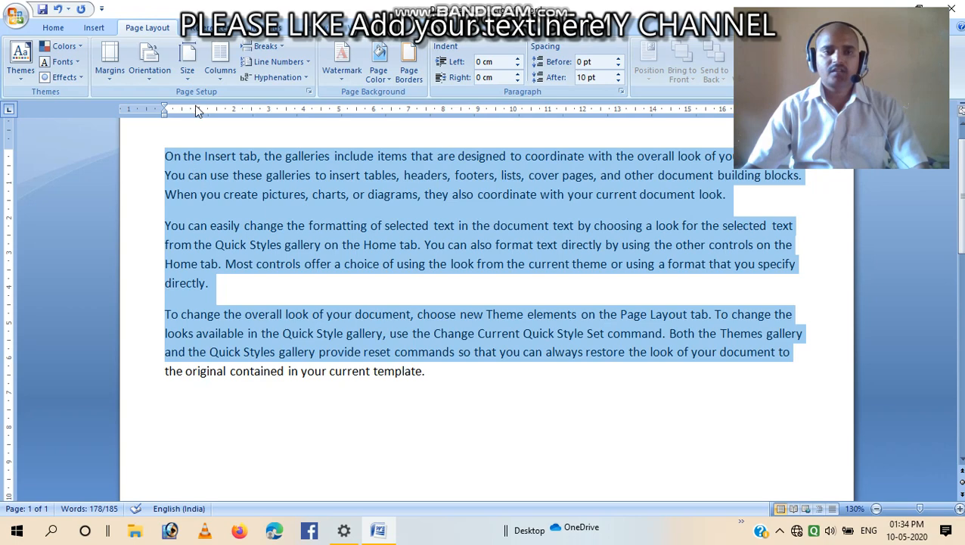
pyautogui.click(221, 72)
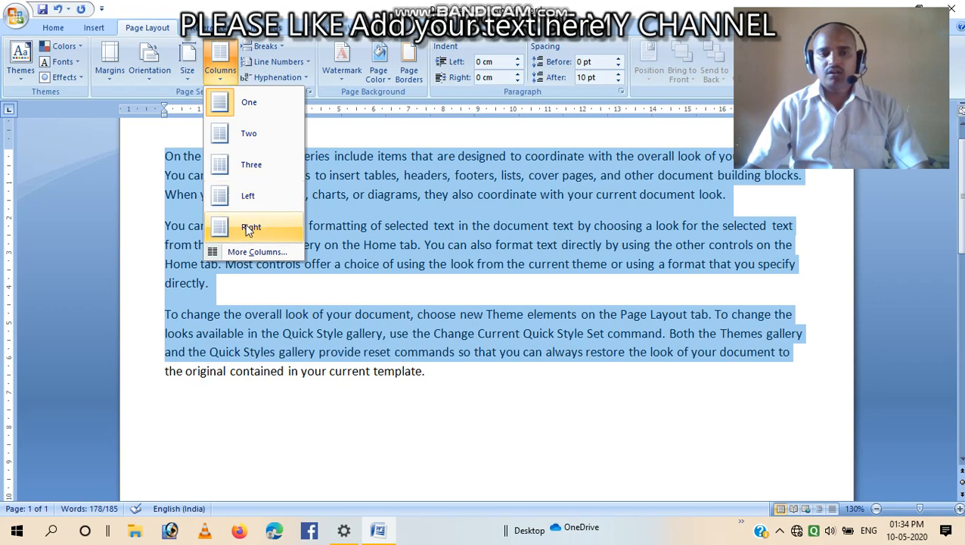
pyautogui.click(251, 134)
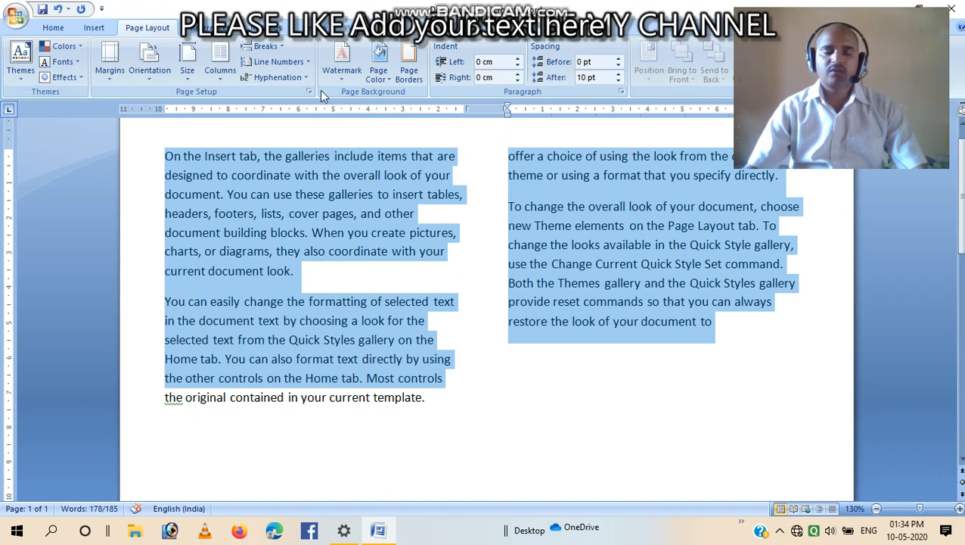
# Set the selected text to 5 columns in the Columns dialog
pyautogui.click(229, 76)
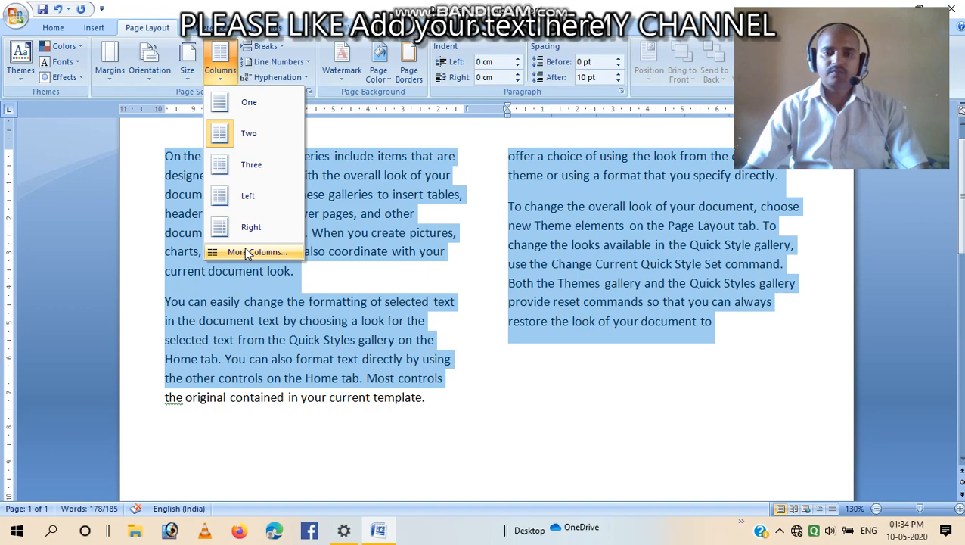
pyautogui.click(245, 253)
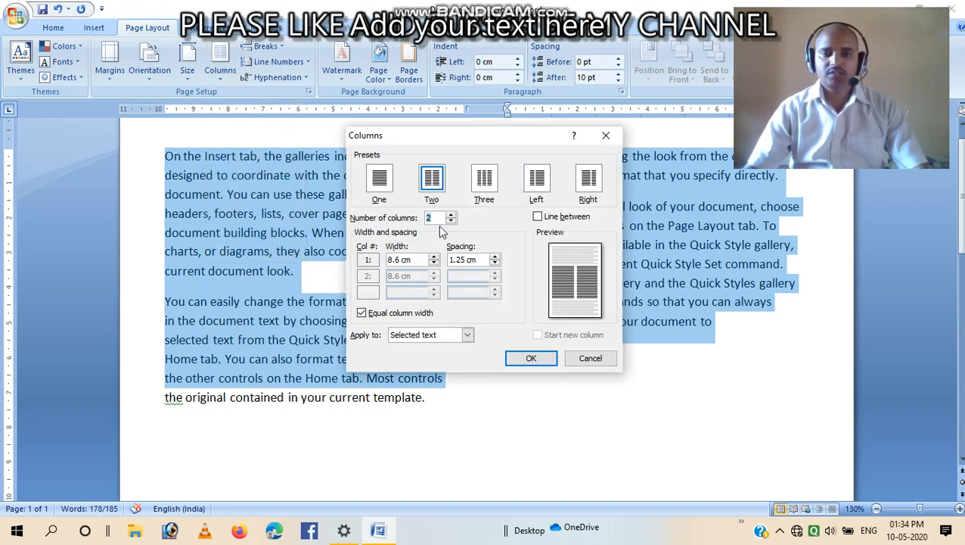
pyautogui.moveTo(451, 216); pyautogui.dragTo(453, 217)
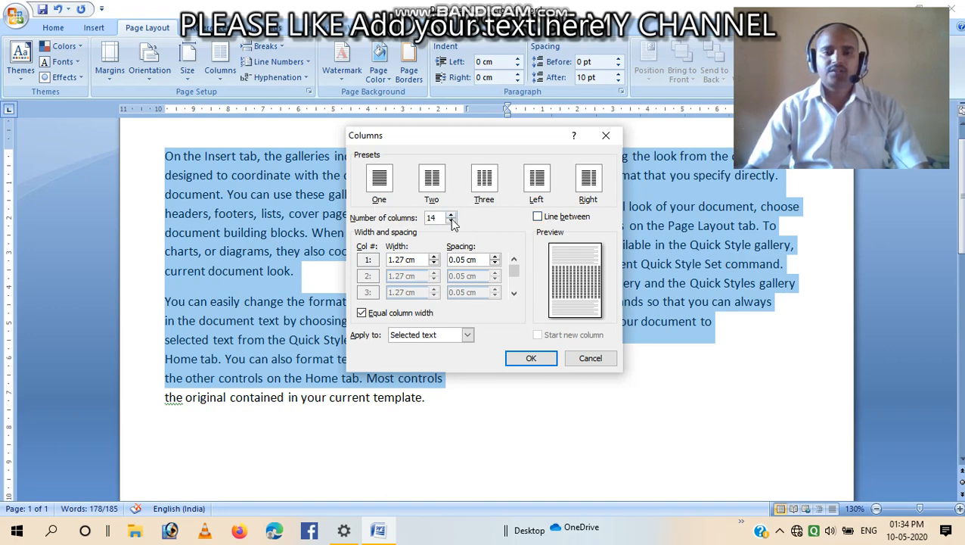
pyautogui.moveTo(445, 219); pyautogui.dragTo(397, 218)
pyautogui.write('5')
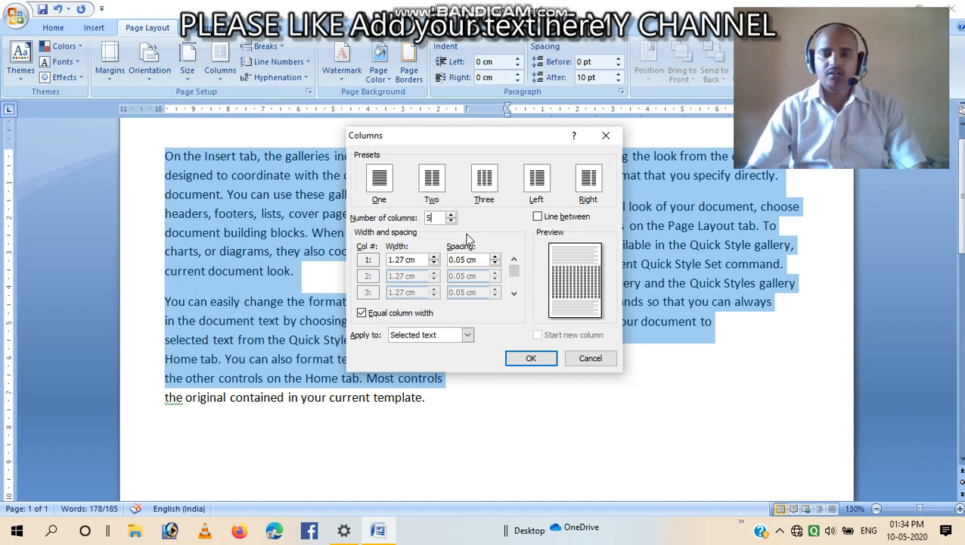
pyautogui.click(529, 358)
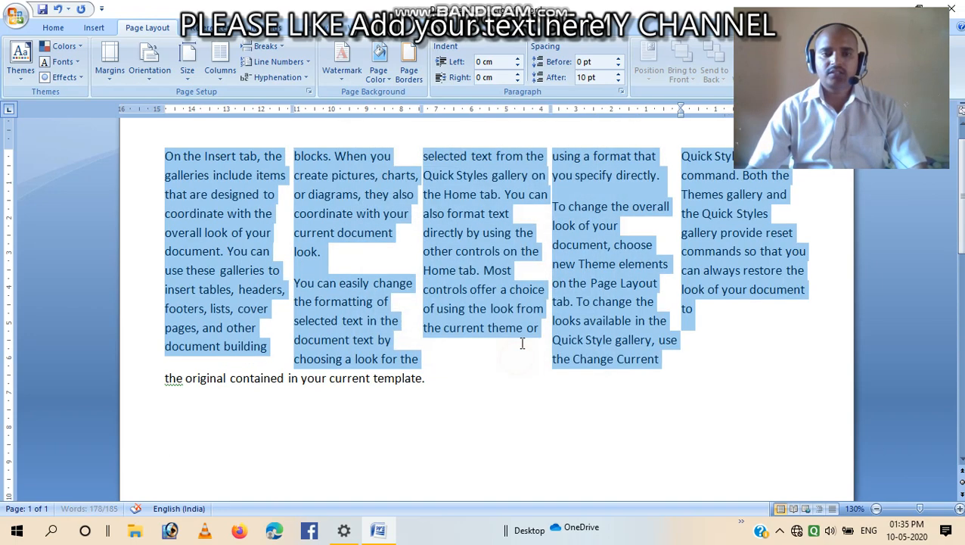
# Undo the five-column layout
pyautogui.click(401, 253)
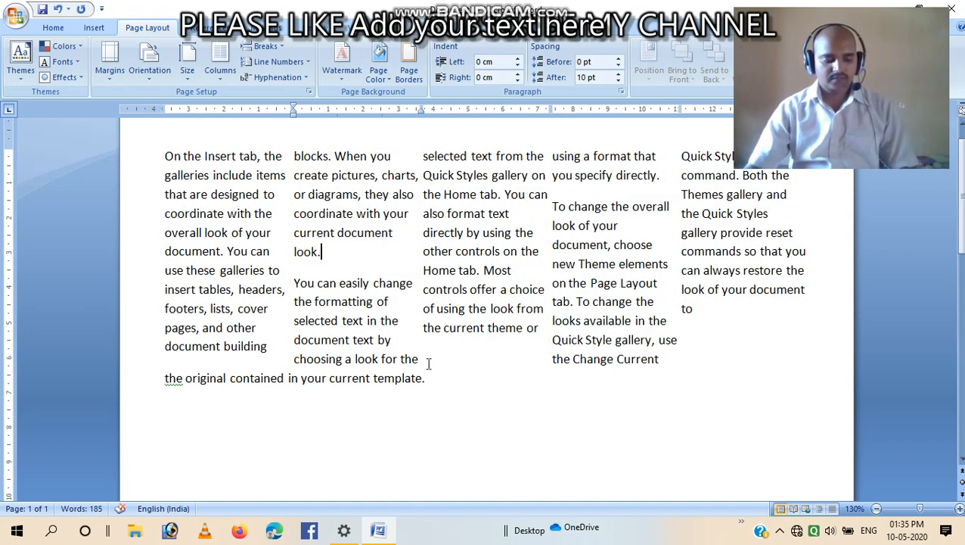
pyautogui.hotkey('ctrl', 'z')
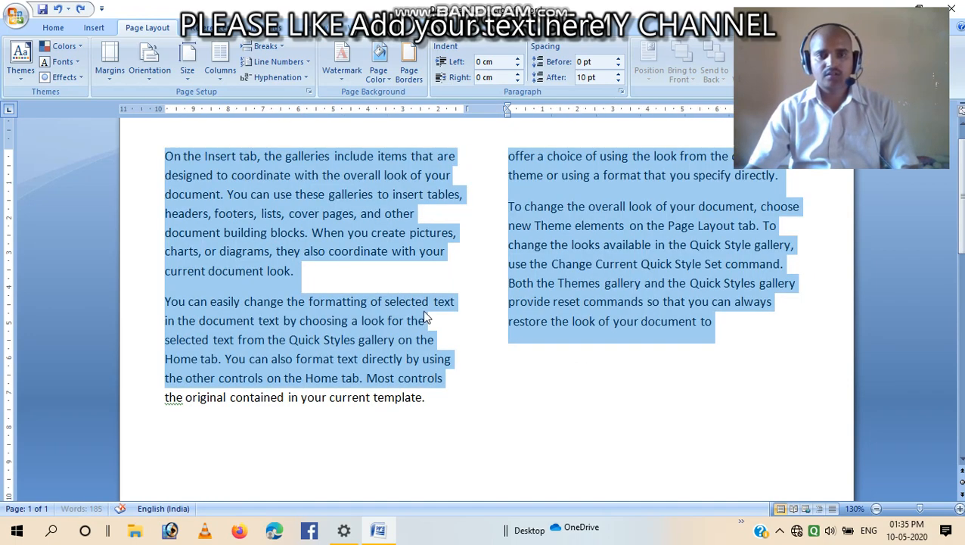
# Apply 5 columns with a line between to the selected text
pyautogui.click(231, 79)
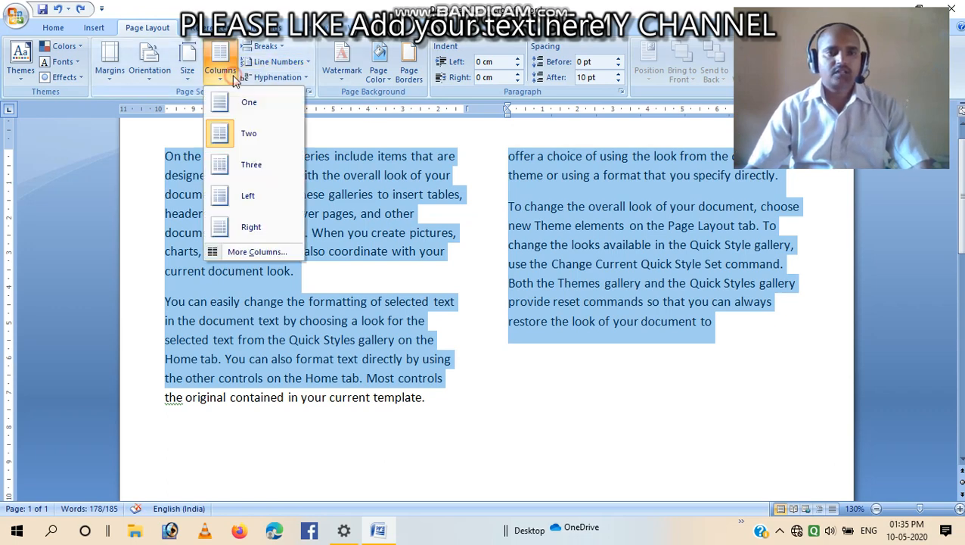
pyautogui.click(271, 250)
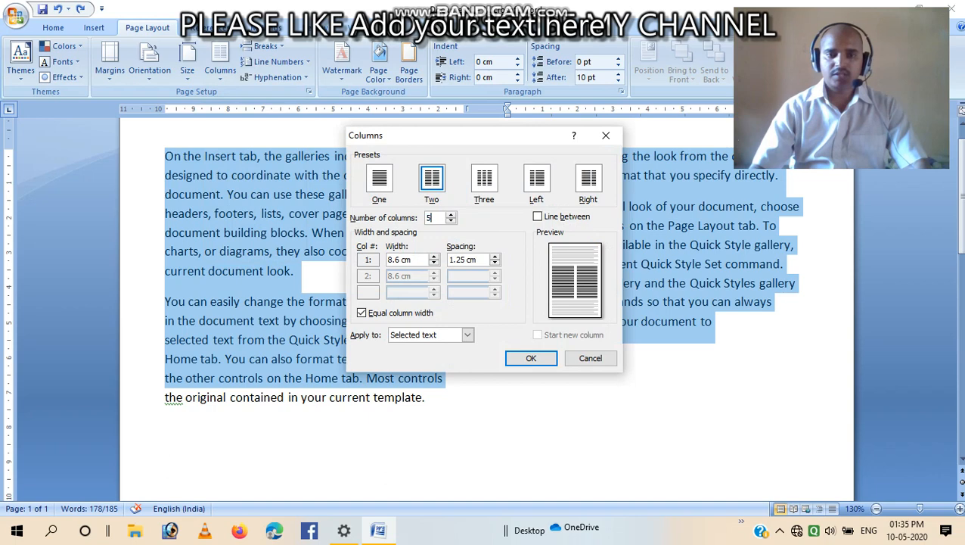
pyautogui.click(537, 216)
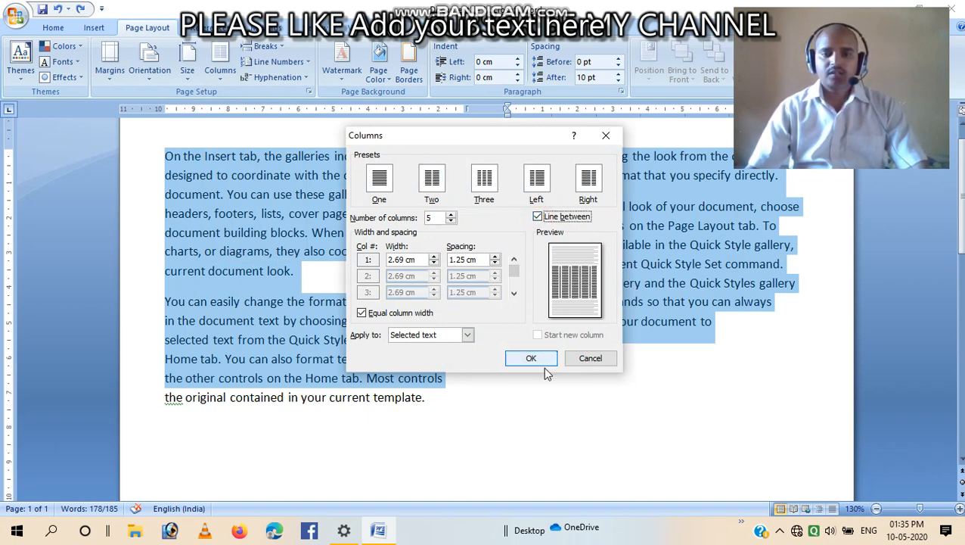
pyautogui.click(531, 358)
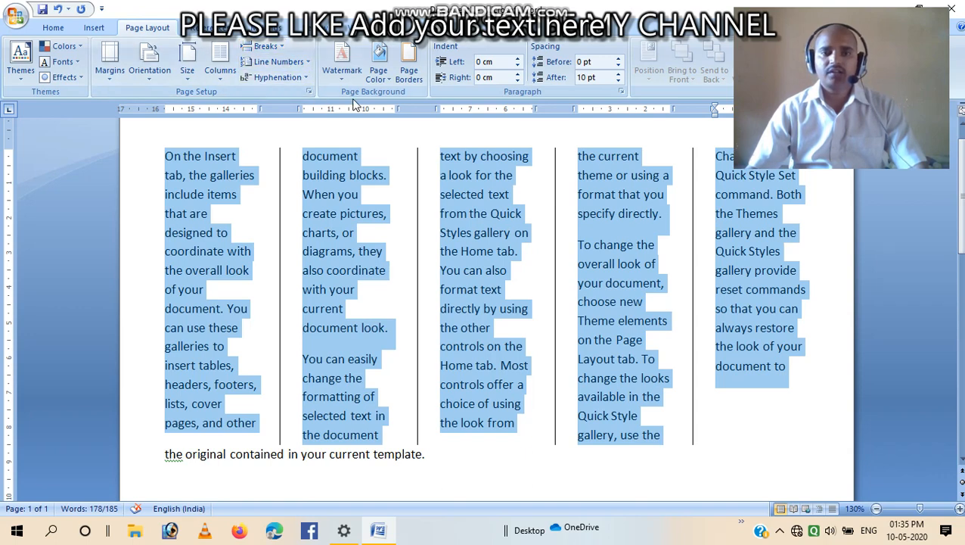
pyautogui.click(280, 47)
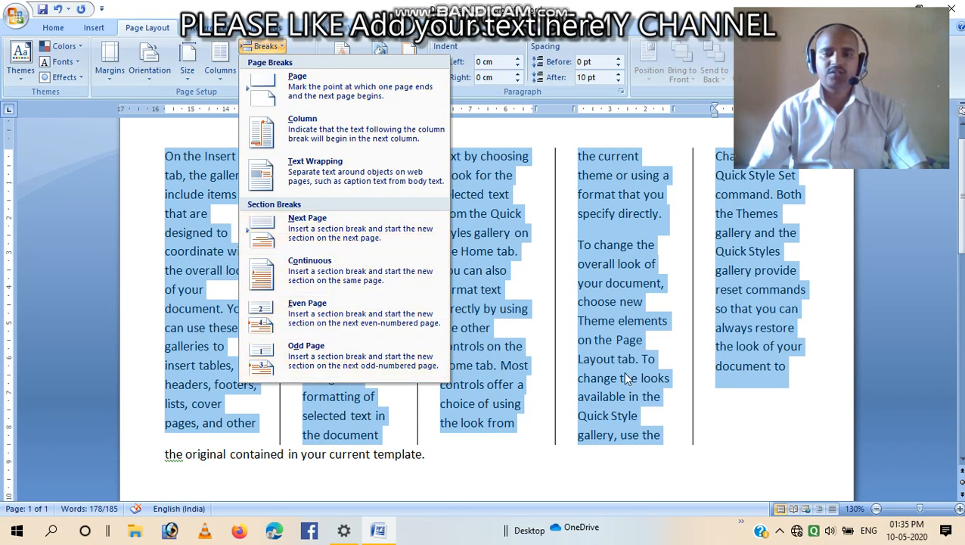
pyautogui.click(732, 422)
pyautogui.scroll(1, 331, 200)
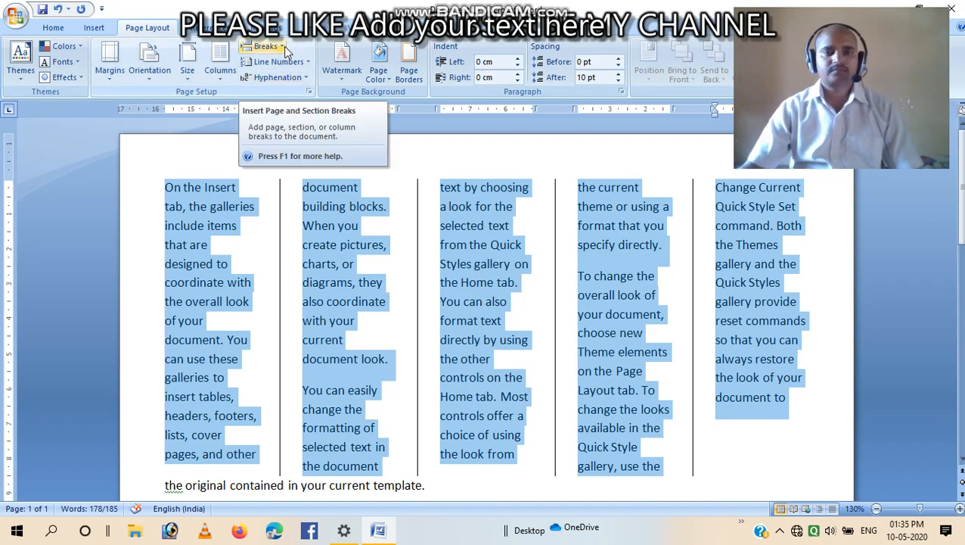
# Undo the column layouts to return the text to a single column
pyautogui.hotkey('ctrl', 'z')
pyautogui.hotkey('ctrl', 'z')
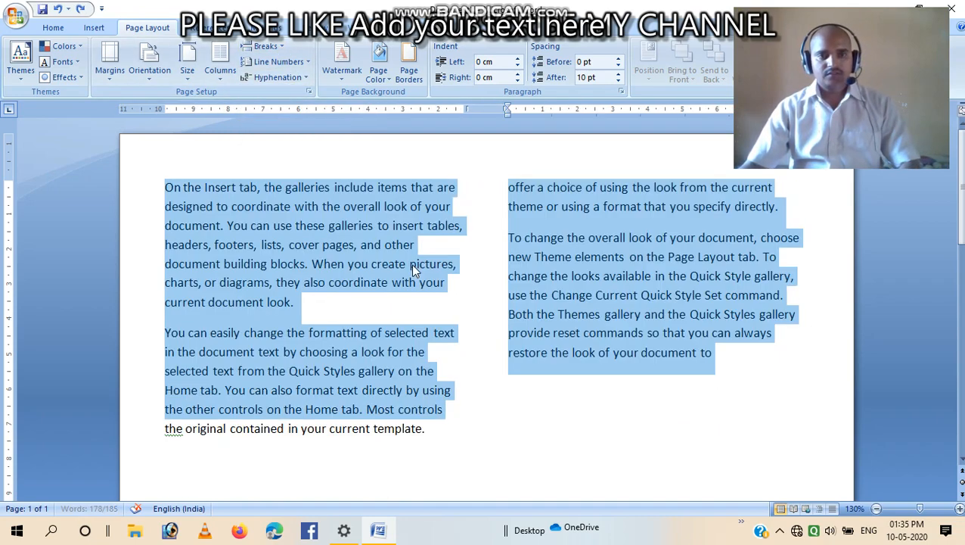
pyautogui.click(586, 422)
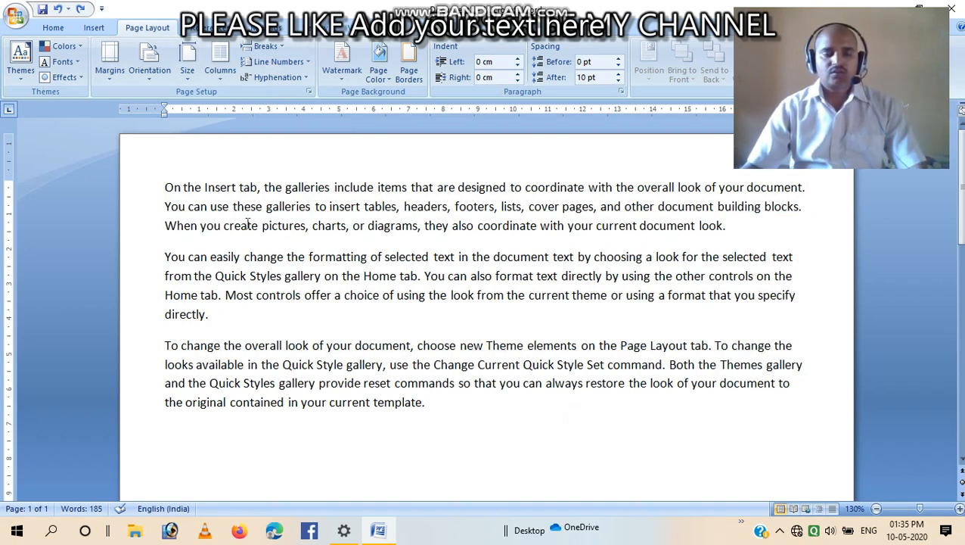
# Add two empty paragraphs after the end of the first paragraph
pyautogui.click(734, 227)
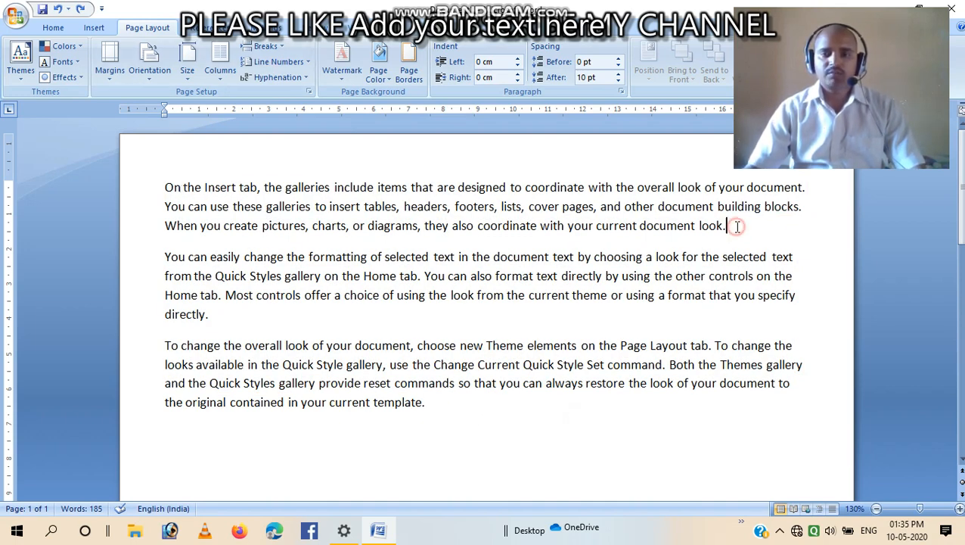
pyautogui.press('Return')
pyautogui.press('Return')
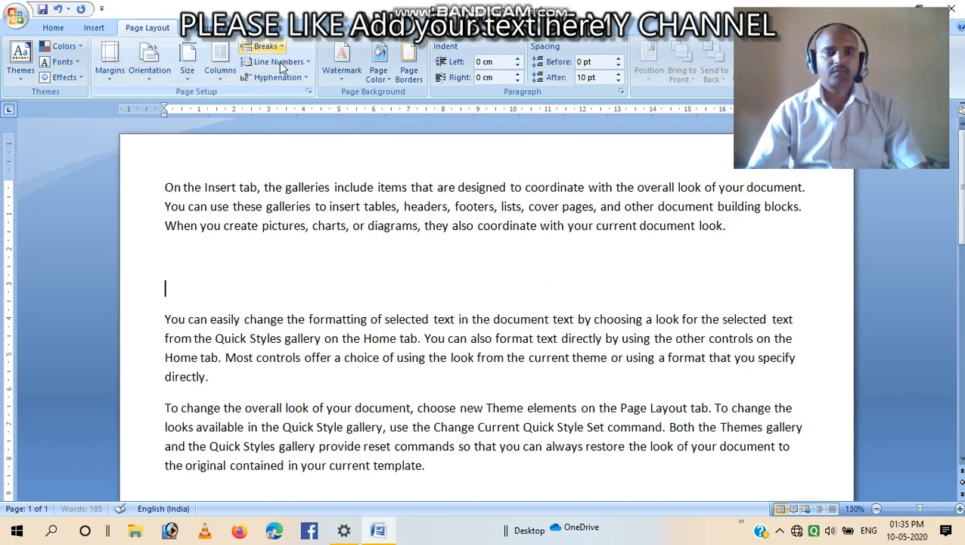
# Set the whole document to 4 columns in the Columns dialog
pyautogui.click(222, 73)
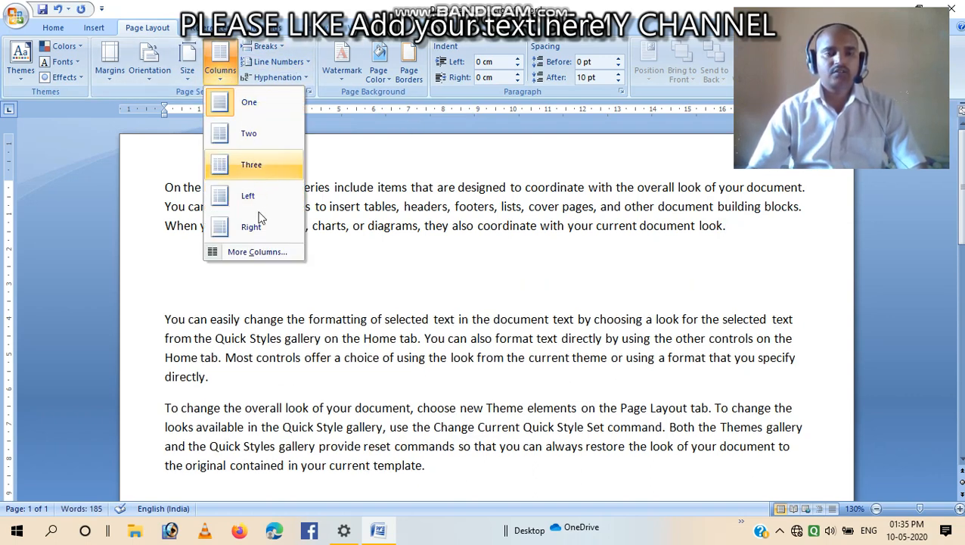
pyautogui.click(257, 252)
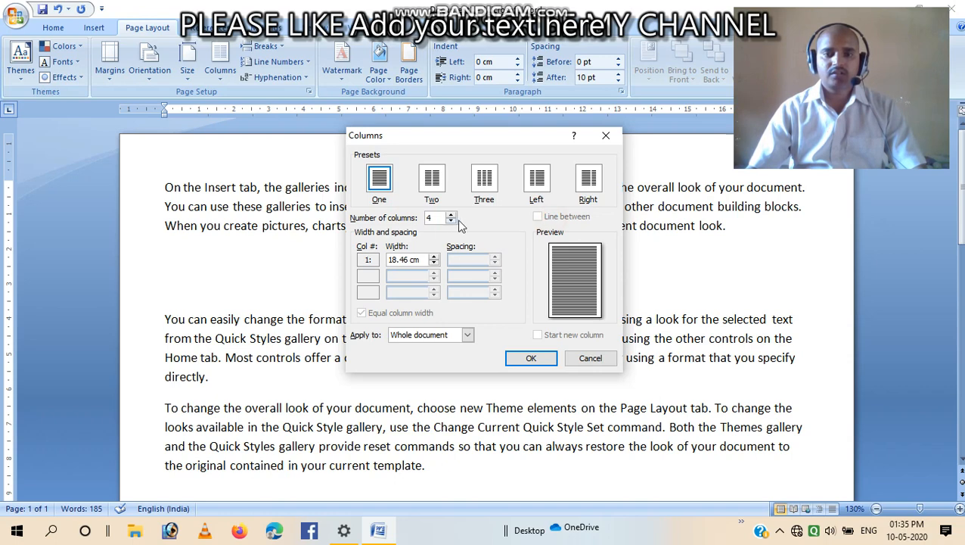
pyautogui.click(531, 357)
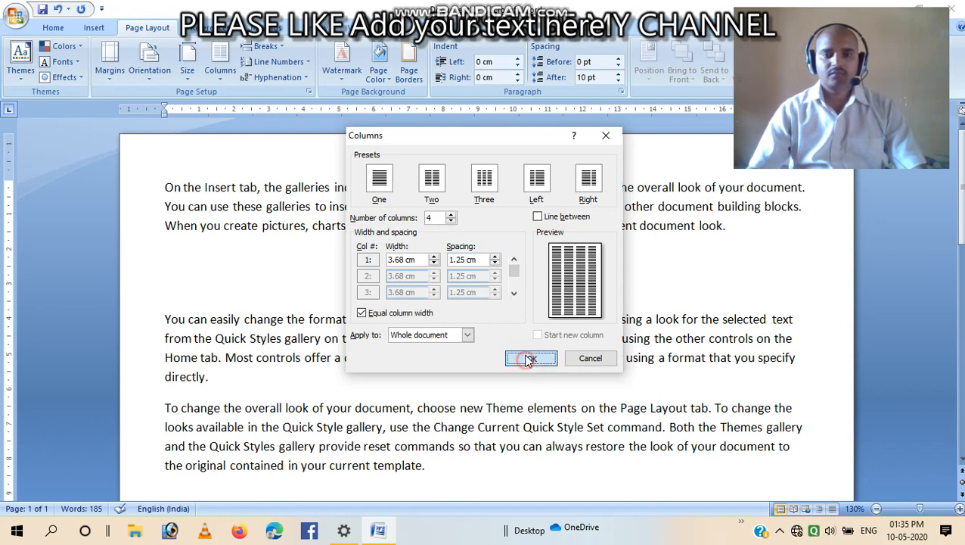
pyautogui.scroll(2, 495, 348)
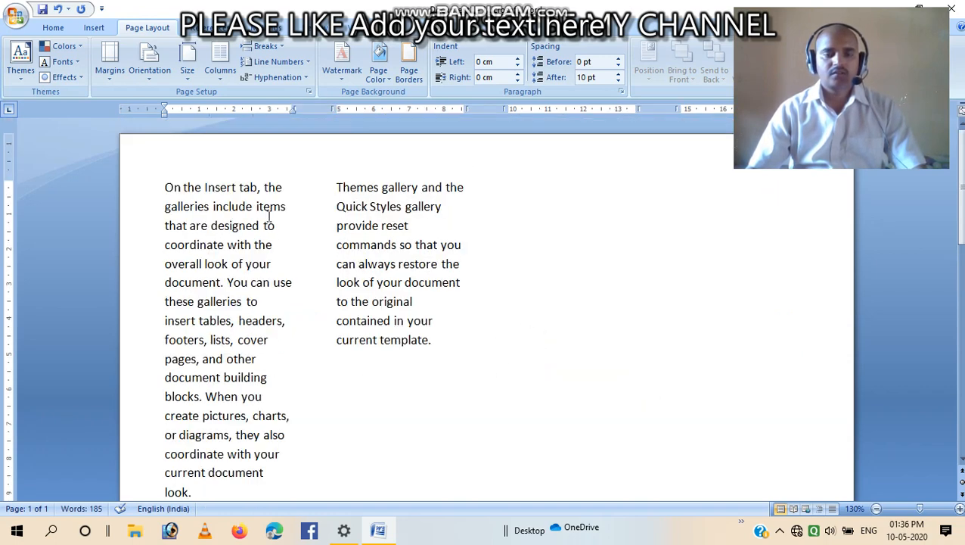
# Undo the four-column layout so the document returns to a single column
pyautogui.scroll(-14, 370, 333)
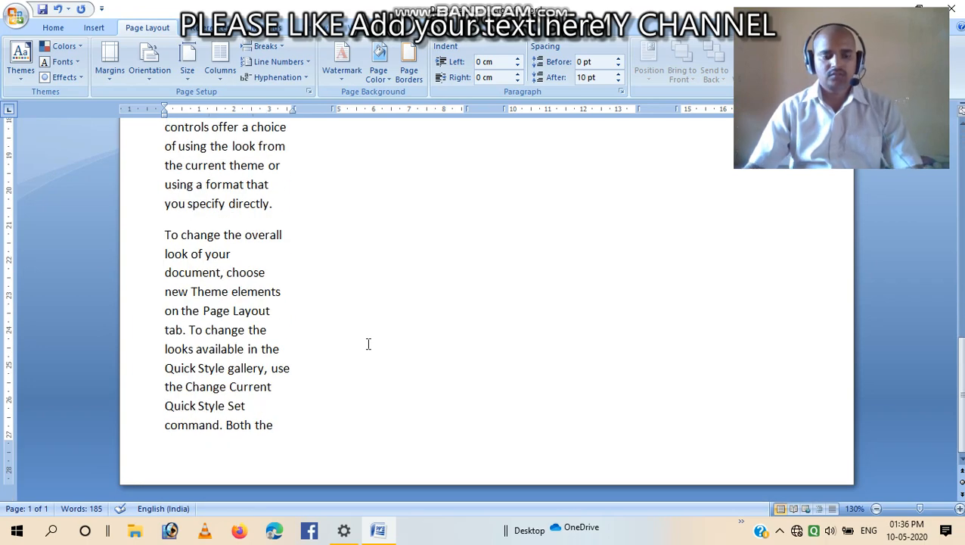
pyautogui.hotkey('ctrl', 'z')
pyautogui.click(456, 350)
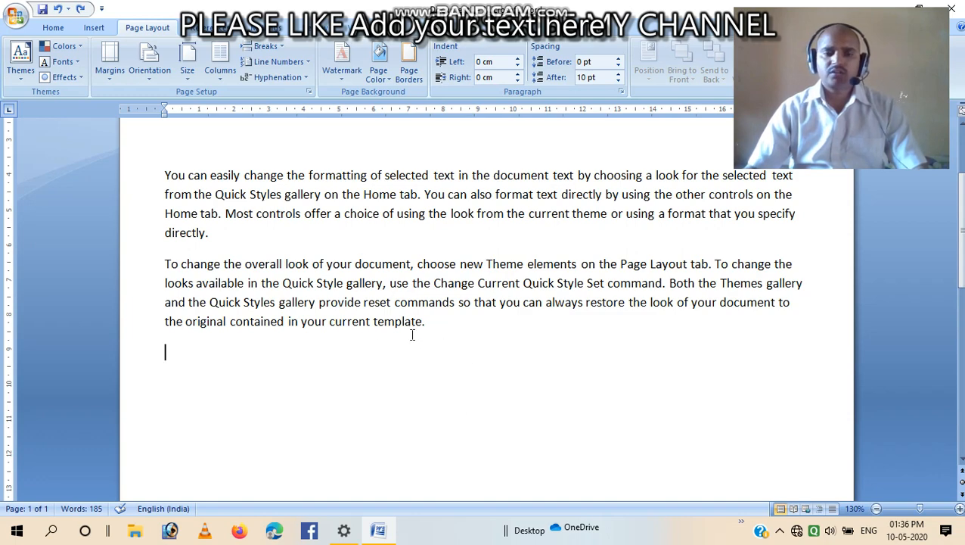
pyautogui.click(206, 355)
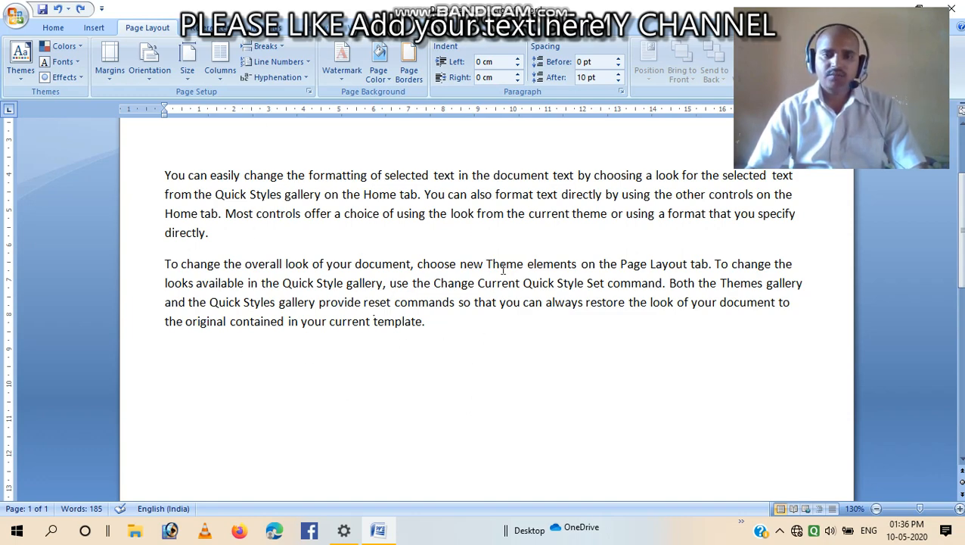
pyautogui.scroll(-1, 505, 328)
pyautogui.scroll(4, 503, 329)
pyautogui.moveTo(169, 190); pyautogui.dragTo(745, 216)
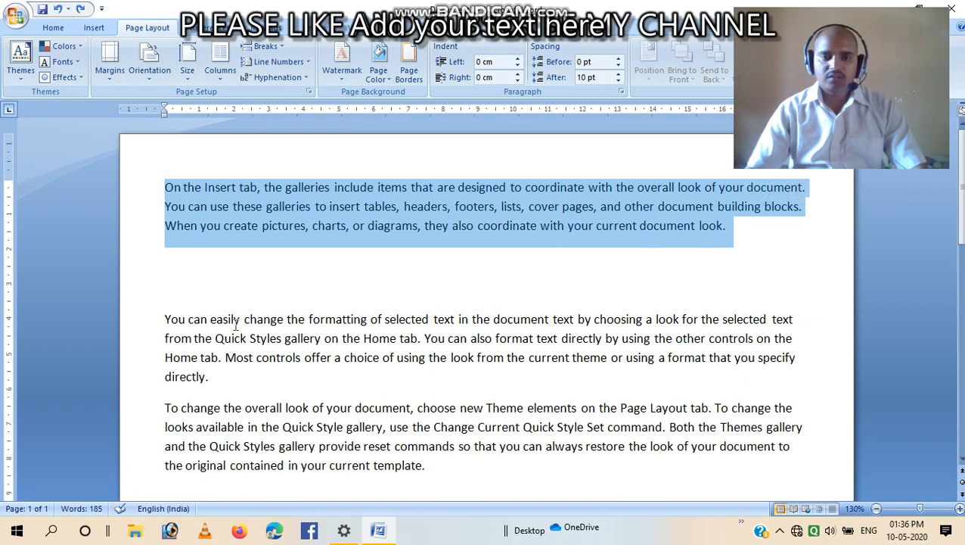
pyautogui.moveTo(164, 318); pyautogui.dragTo(766, 359)
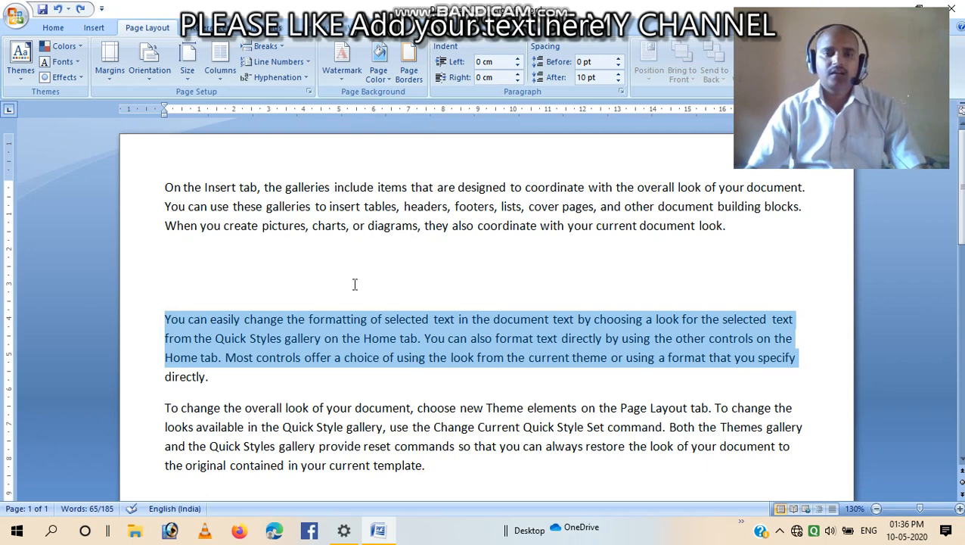
# Add two empty paragraphs after the end of the last paragraph
pyautogui.scroll(-3, 355, 284)
pyautogui.click(425, 287)
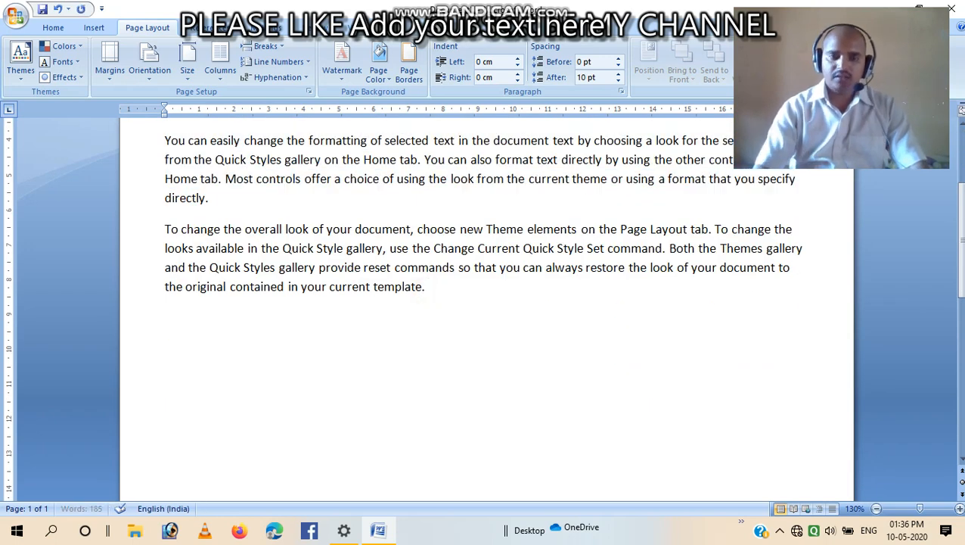
pyautogui.press('Return')
pyautogui.press('Return')
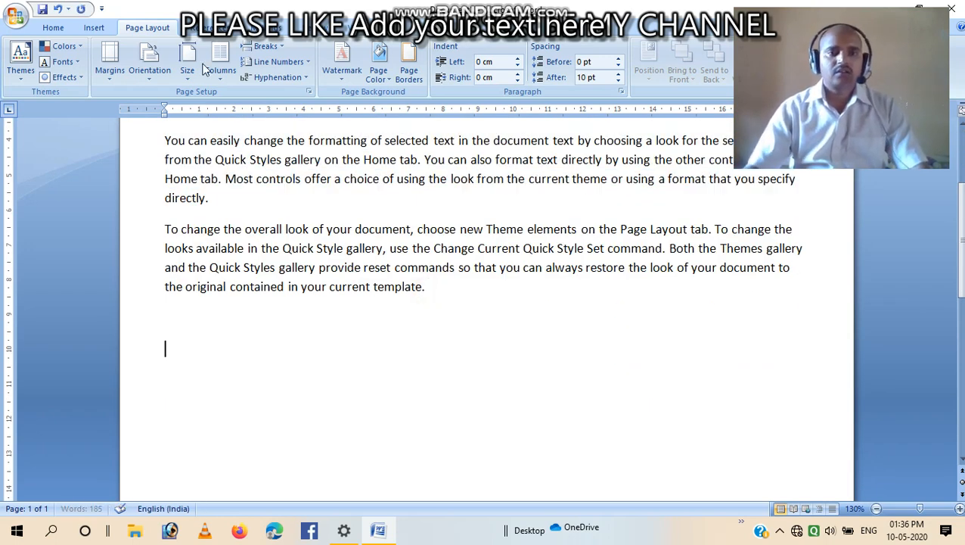
# Insert a continuous section break at the end of the text
pyautogui.click(263, 46)
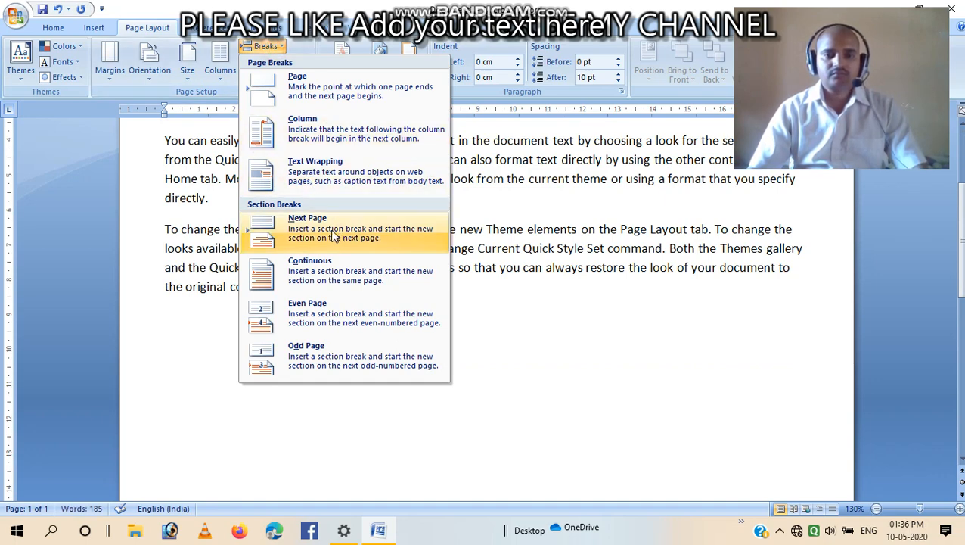
pyautogui.click(338, 274)
# Generate new sample paragraphs in the new section with =rand()
pyautogui.click(268, 362)
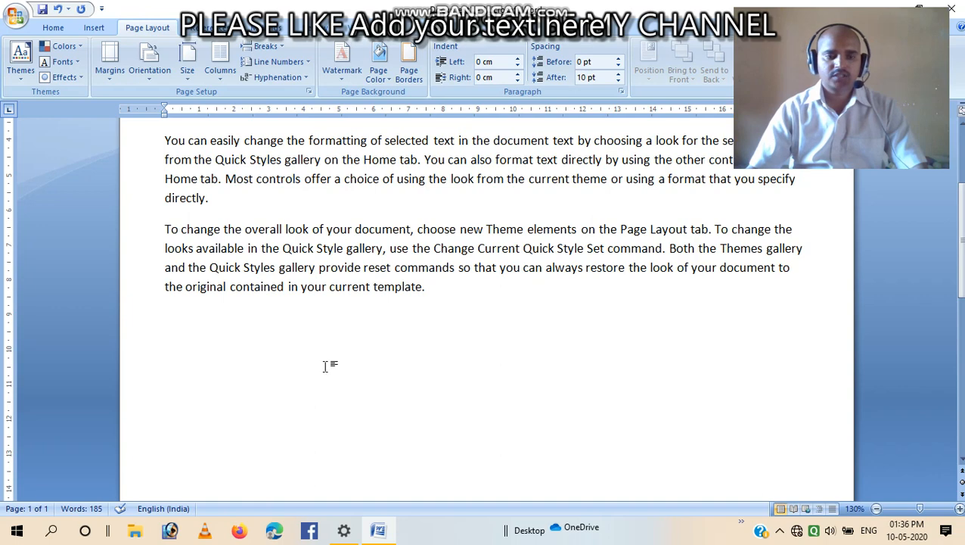
pyautogui.write('=rand()')
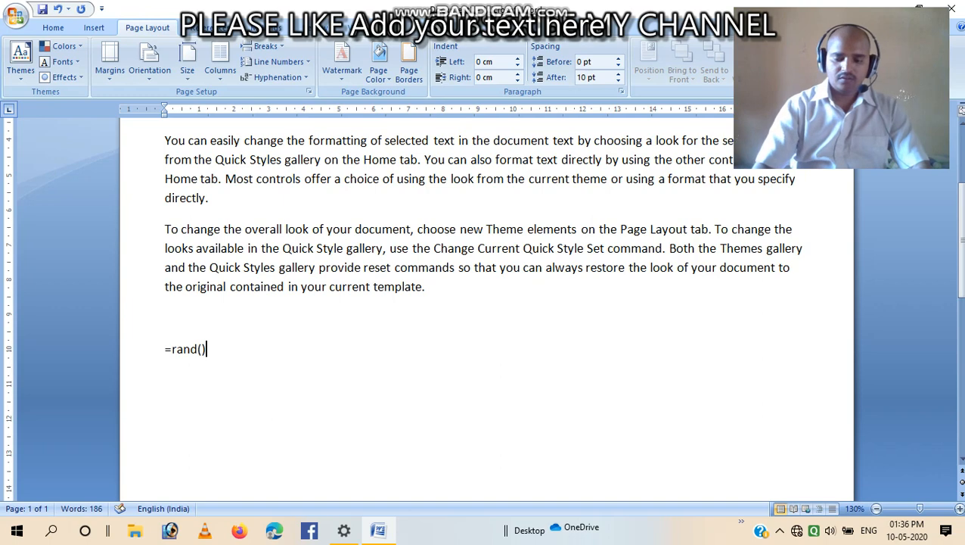
pyautogui.press('Return')
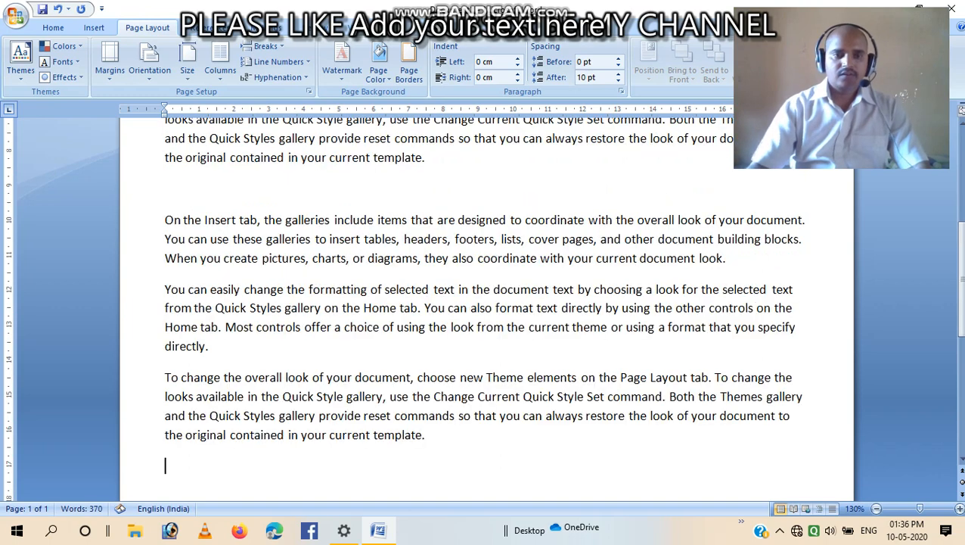
# Format the newly generated paragraphs as 5 columns with a line between
pyautogui.moveTo(165, 219); pyautogui.dragTo(551, 443)
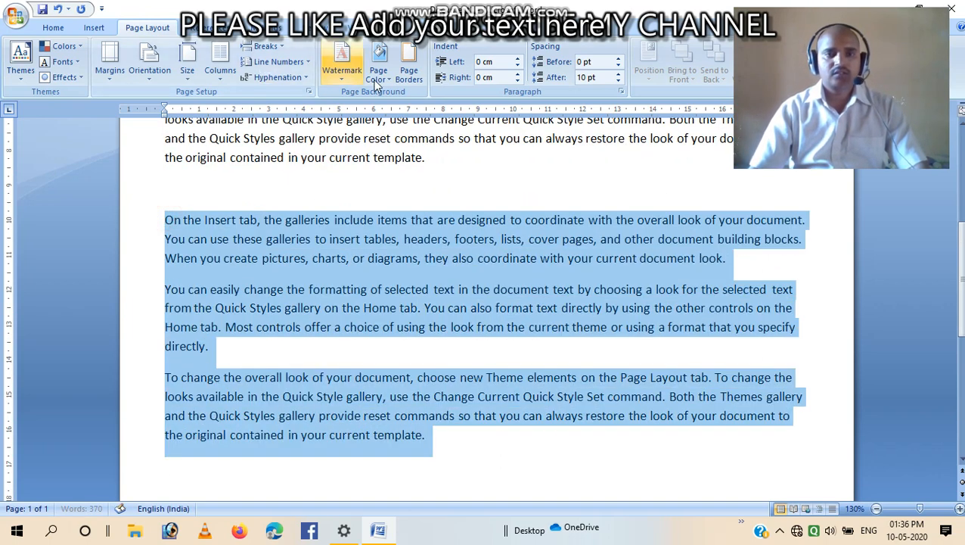
pyautogui.click(220, 72)
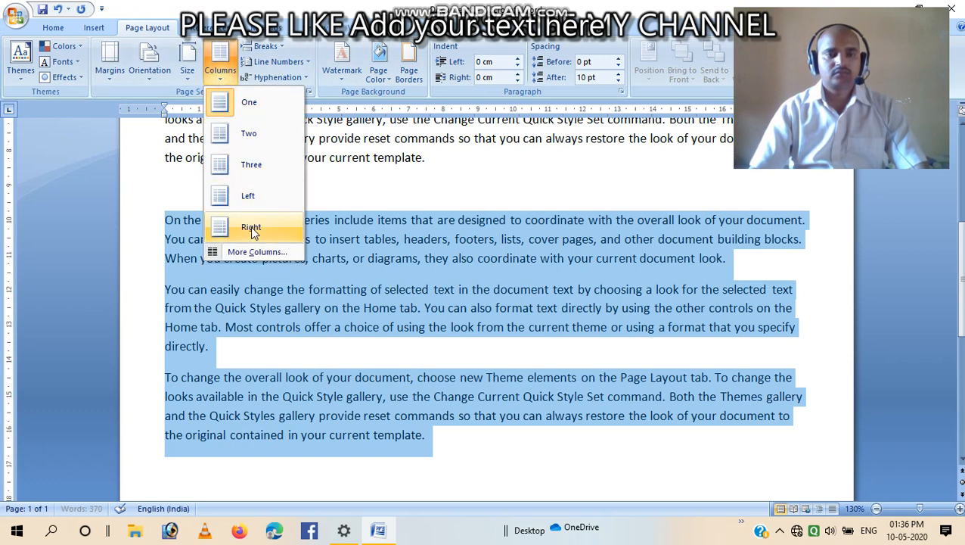
pyautogui.click(271, 252)
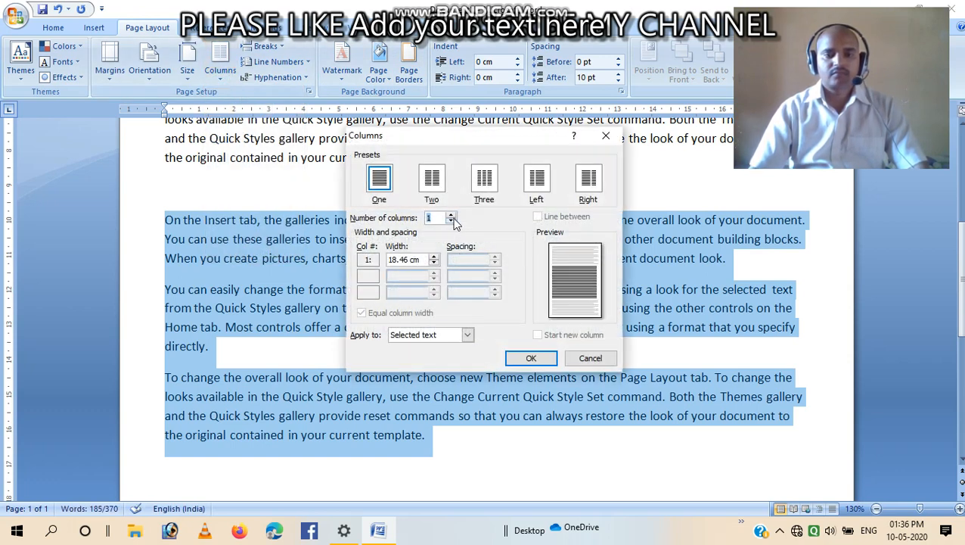
pyautogui.click(451, 215)
pyautogui.click(452, 215)
pyautogui.click(451, 215)
pyautogui.click(451, 215)
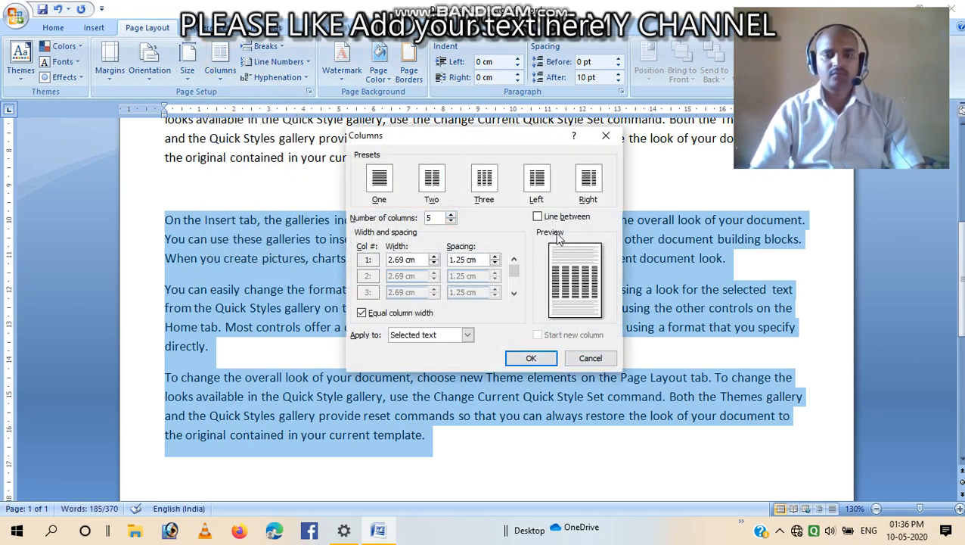
pyautogui.click(538, 216)
pyautogui.click(529, 358)
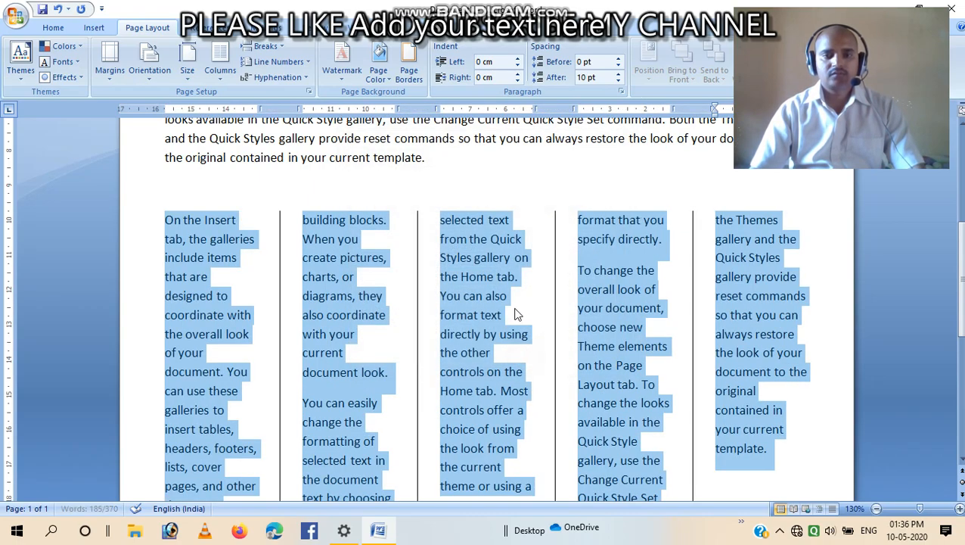
# Type a long run of the letter a in a paragraph below the column section
pyautogui.click(528, 366)
pyautogui.scroll(5, 525, 356)
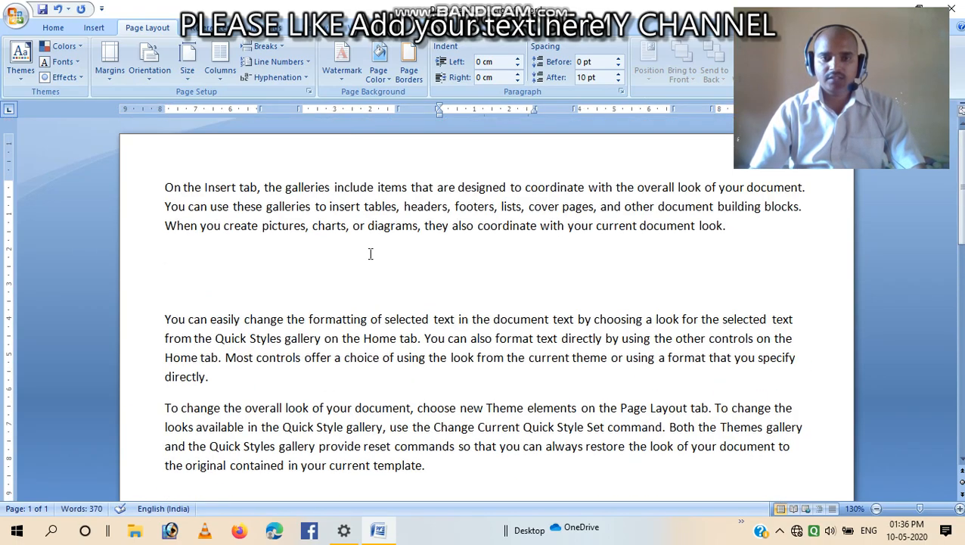
pyautogui.scroll(-6, 620, 266)
pyautogui.scroll(3, 568, 268)
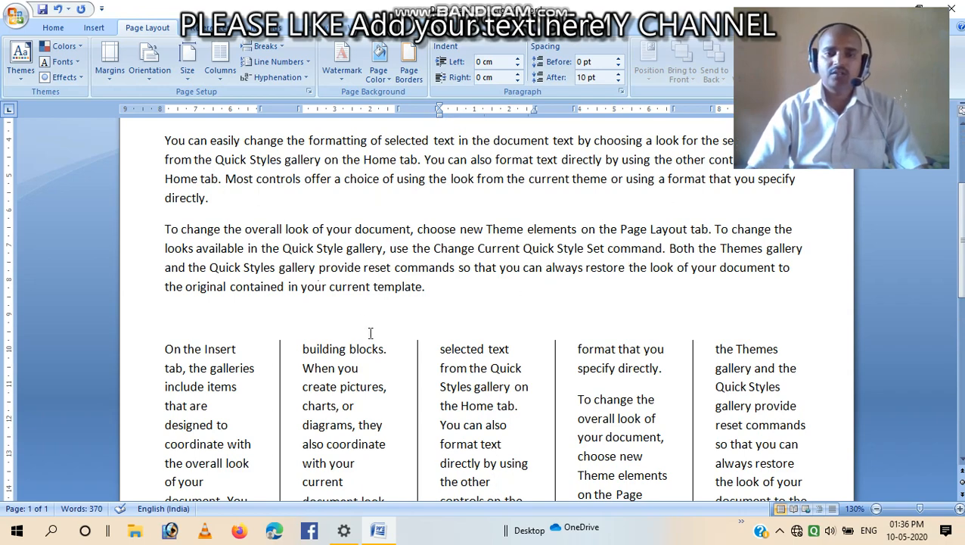
pyautogui.scroll(-6, 416, 295)
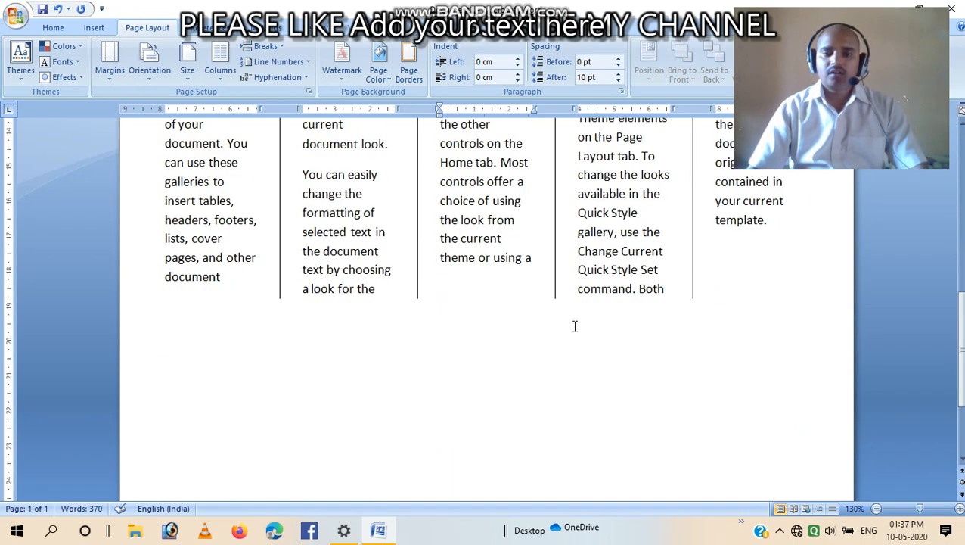
pyautogui.click(315, 335)
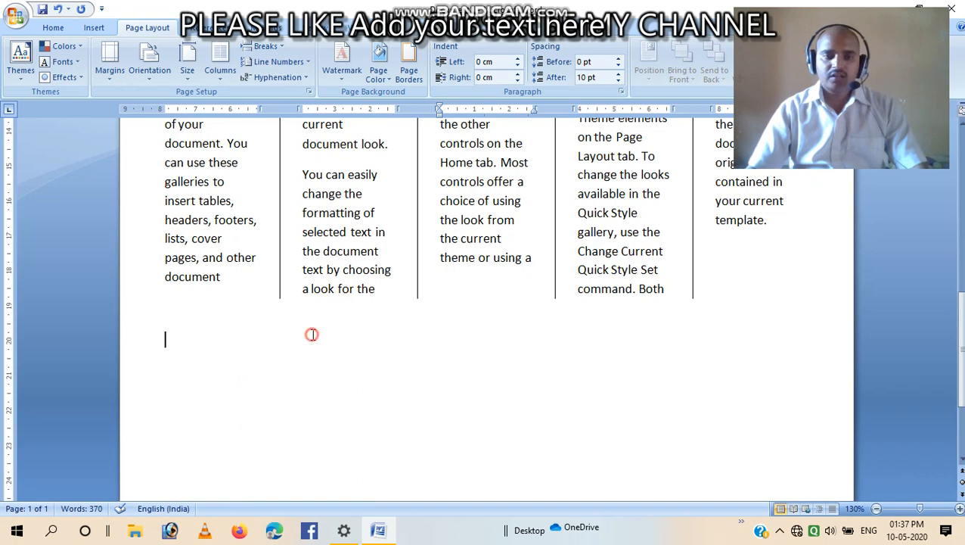
pyautogui.write('aaaaaaaaaaaaaaaaaaaaaaaaaaaaaaaaaaaaaaaaaaaaaaaaaaaaaaaaaa')
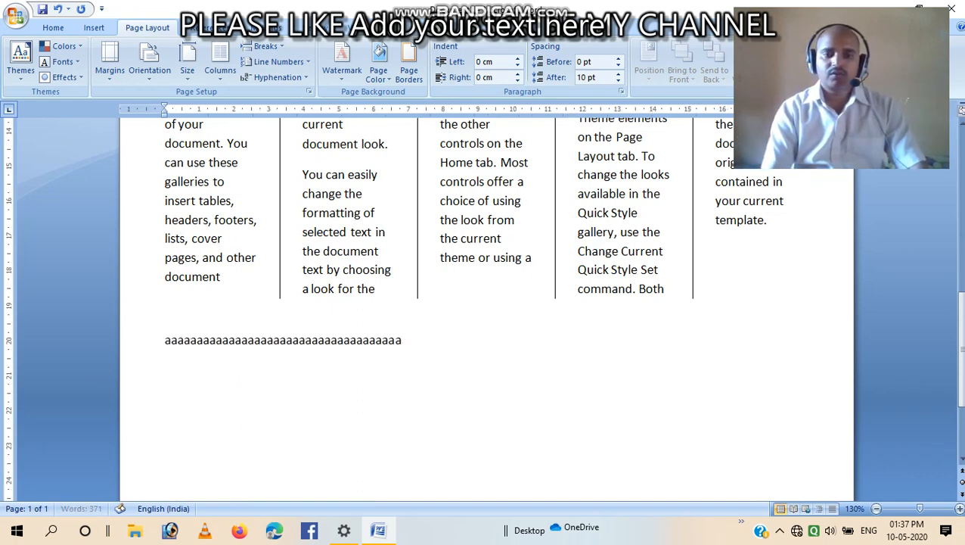
pyautogui.write('aaaaaaaaaaaaaaaaaaaaaaaaaaaaaaaaaaaaaaaaaaaaaaaaaaaaaaaaaaaaaaaaaaaaaaaaaaaaaaaaaa')
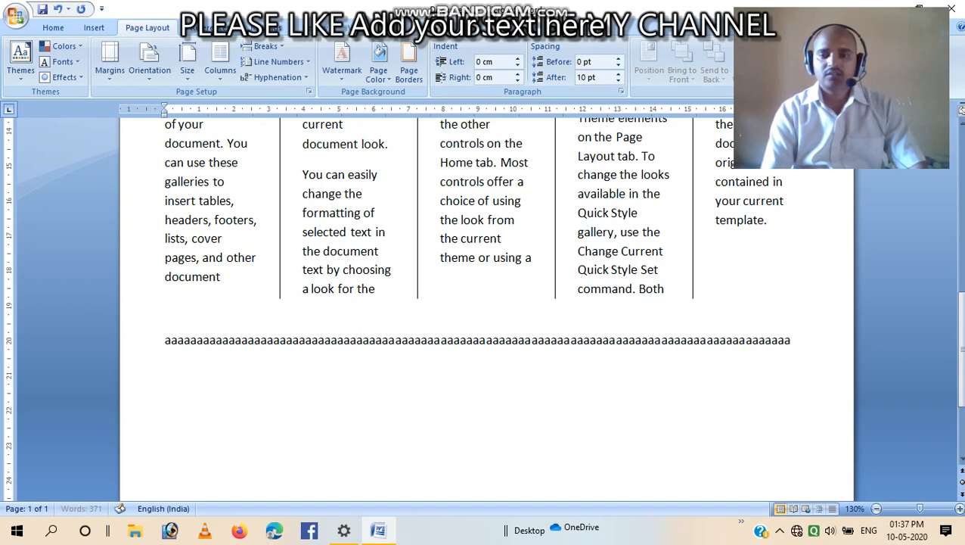
pyautogui.write('aaaaaaaaaaaaaaaaaaaaaaaaaaaaaaaaaaaaaaaaaaaaaaaaaaaaaaaaaaaaa')
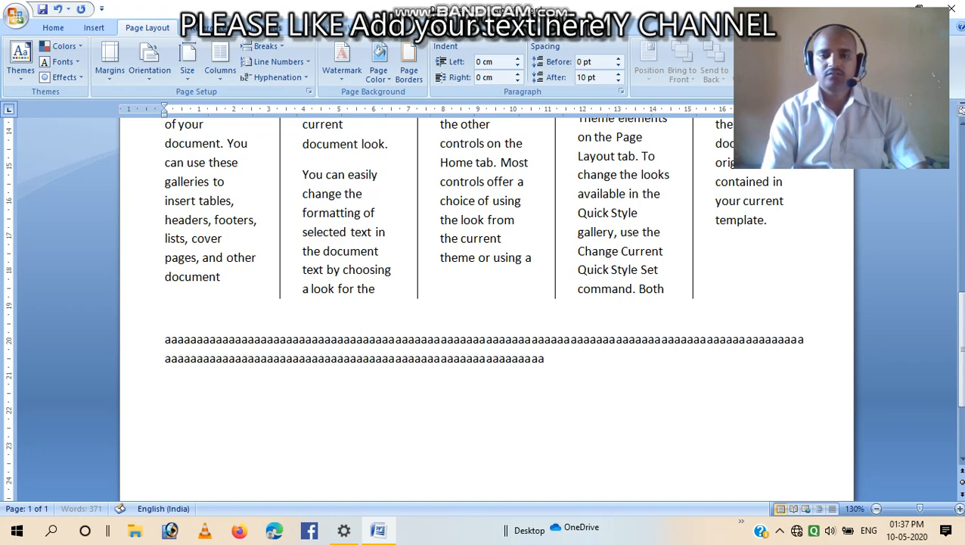
pyautogui.write('aaaaaaaaaaaaaaaaa')
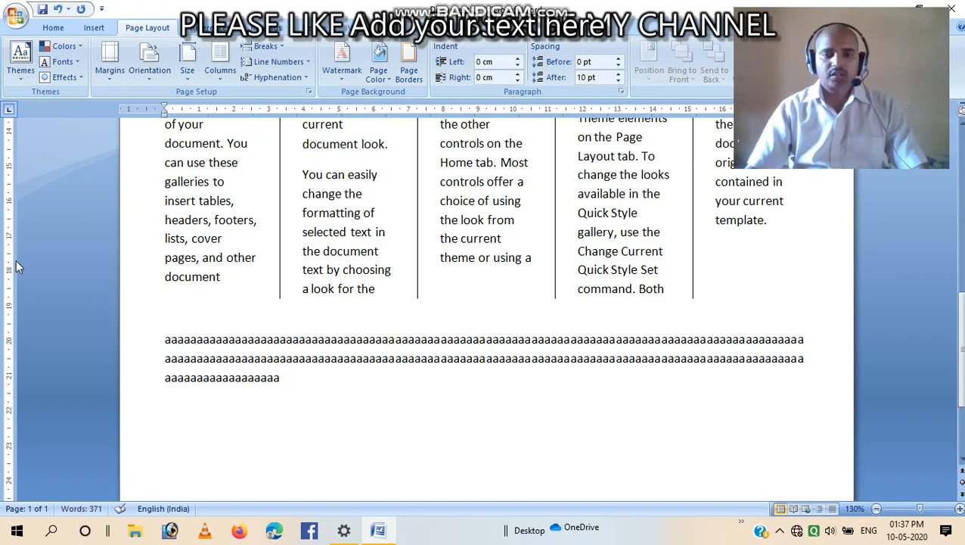
# Type another paragraph of a's directly below the columns, above the first a paragraph
pyautogui.scroll(10, 112, 362)
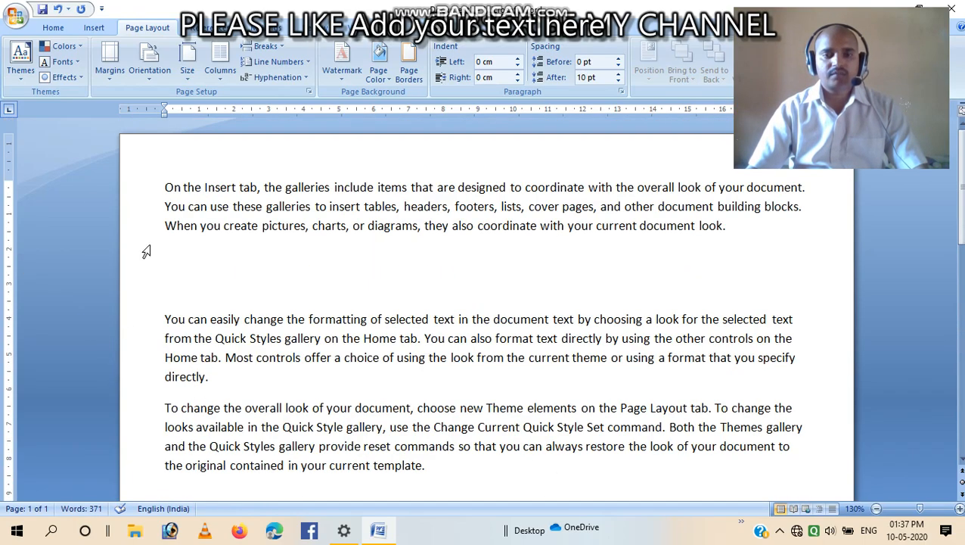
pyautogui.scroll(-10, 518, 401)
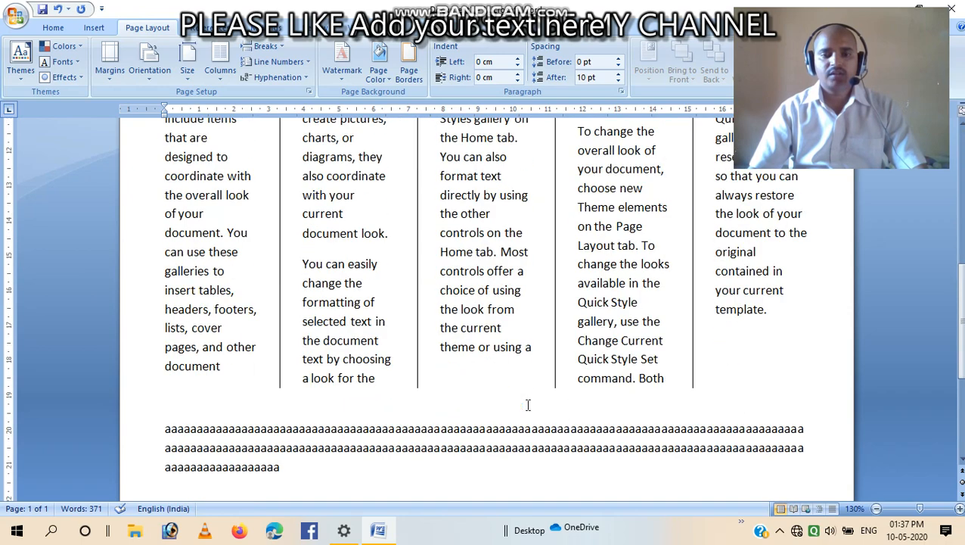
pyautogui.click(665, 398)
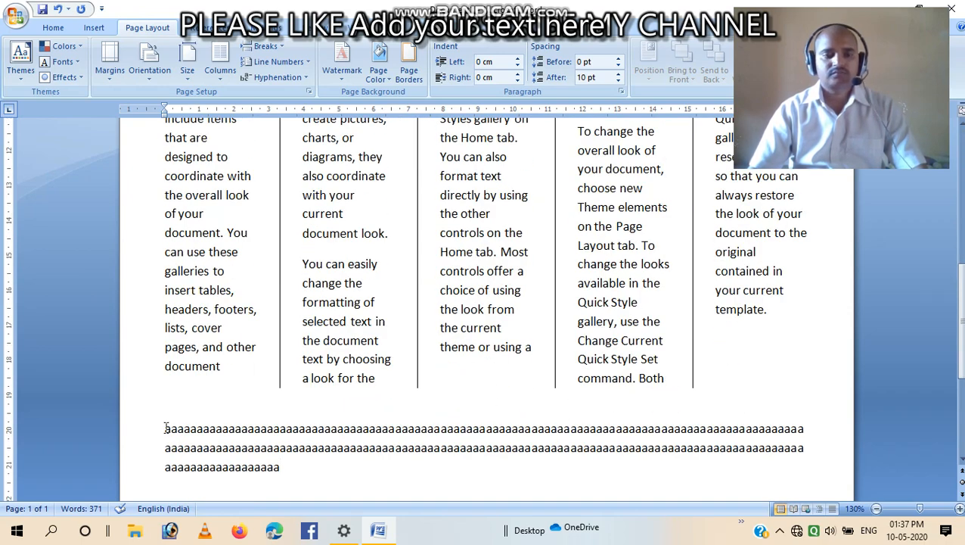
pyautogui.write('aaaaaaaaaaaaaaaaaaaaaaaaaaaaaaaaaaaaaaaaaaaaaaaaaaaaaaaaaaaaaaaaaaaaaaaaa')
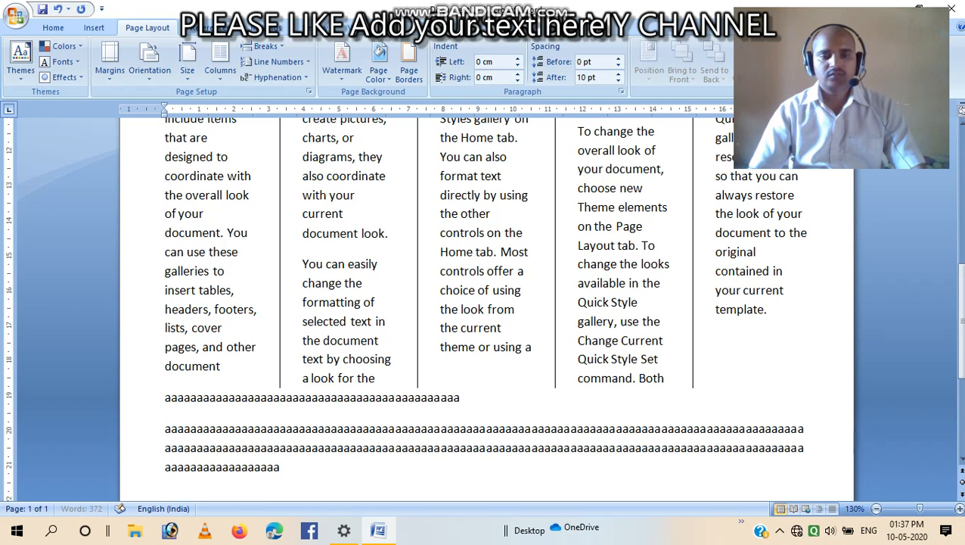
pyautogui.write('aaaaaaaaaaaaaaaaaaaaaaaaaaaaaaaaaaaaaaaaaaaaaaaaaaa')
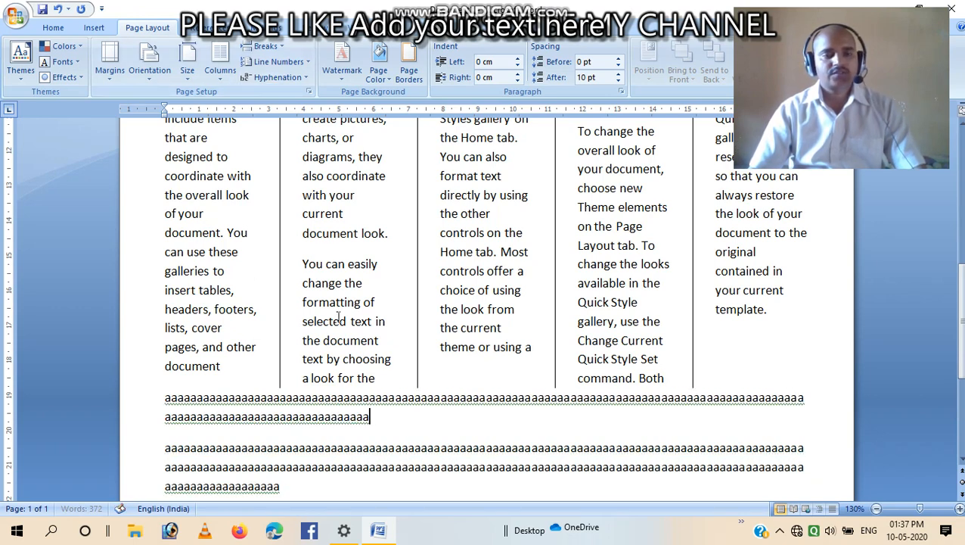
pyautogui.scroll(5, 401, 378)
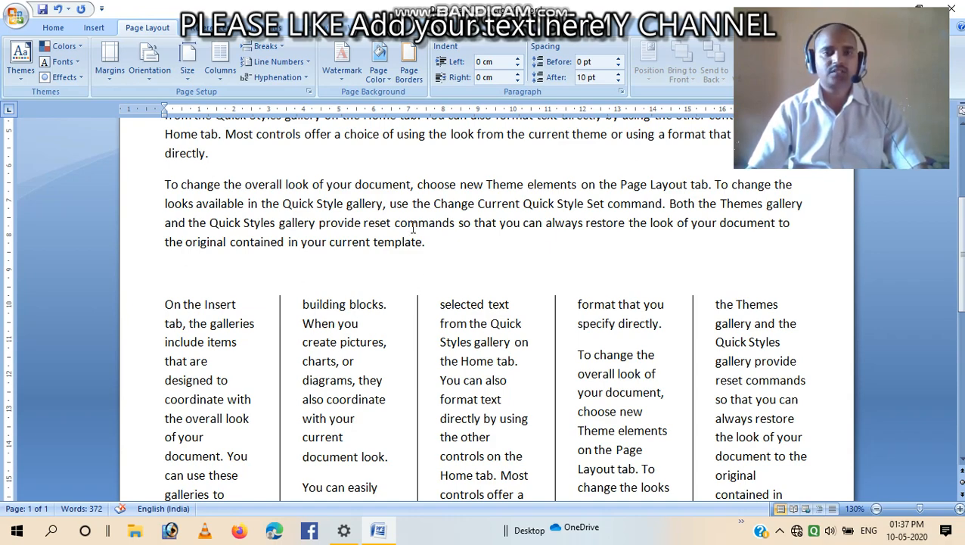
pyautogui.scroll(-8, 409, 174)
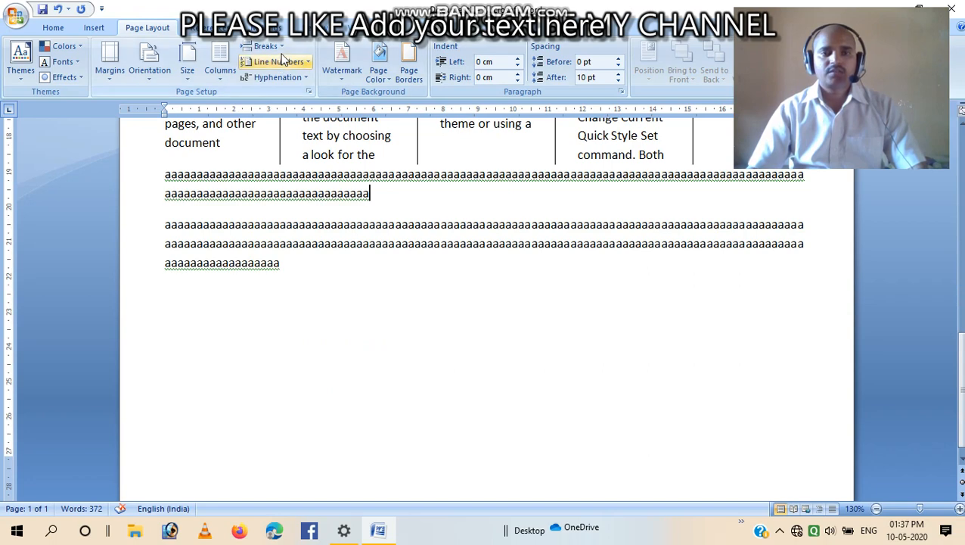
pyautogui.click(280, 47)
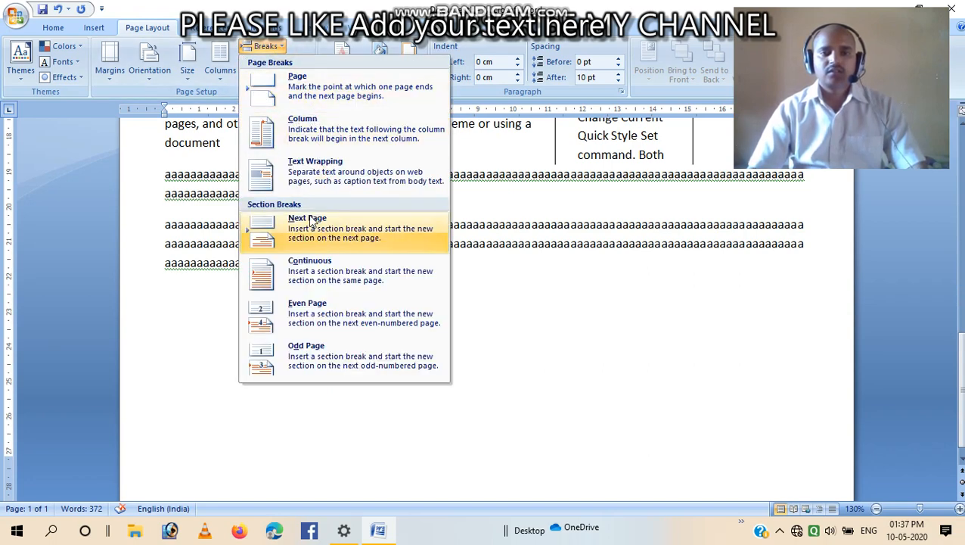
pyautogui.click(532, 339)
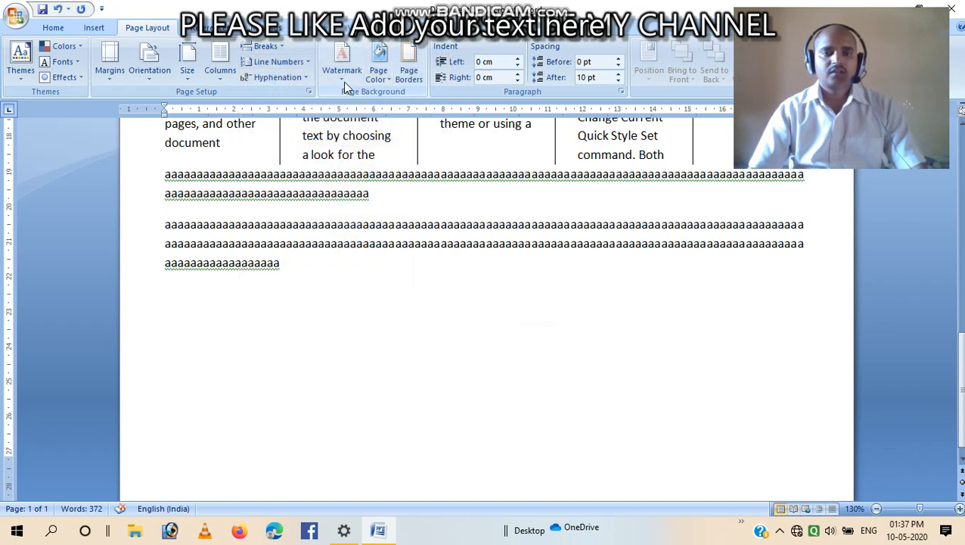
# Apply the CONFIDENTIAL 1 watermark to the document
pyautogui.click(345, 72)
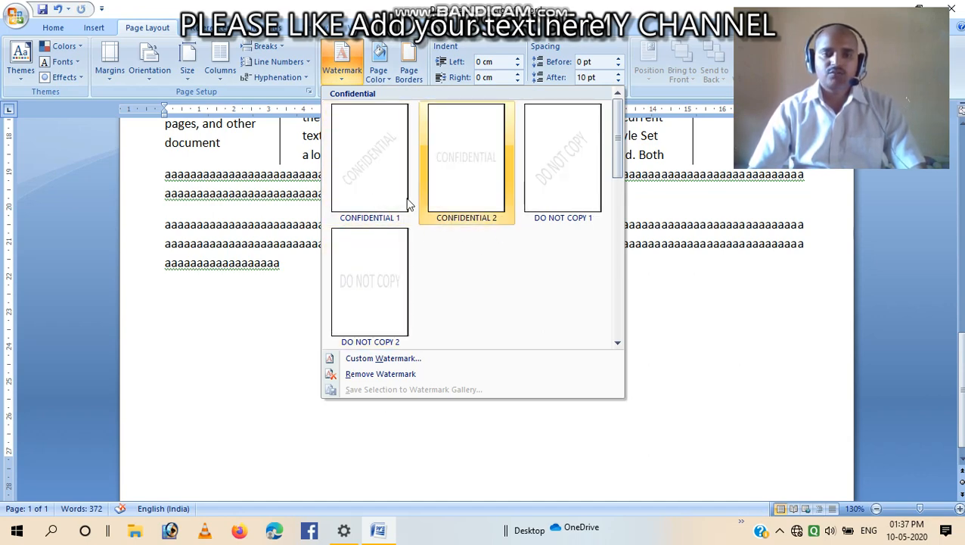
pyautogui.click(380, 178)
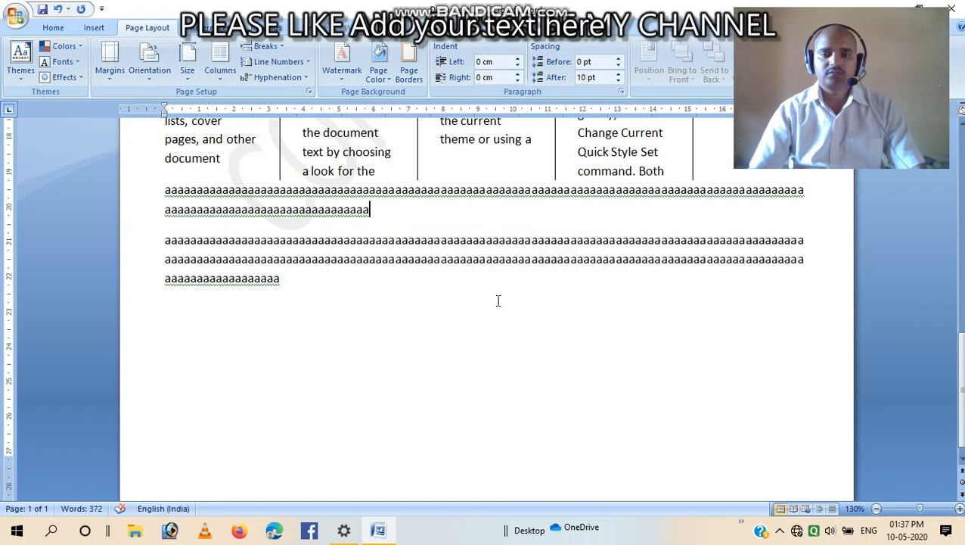
# Open the custom printed watermark settings and replace the watermark text with a person's full name
pyautogui.scroll(15, 498, 300)
pyautogui.scroll(1, 480, 346)
pyautogui.scroll(-3, 479, 347)
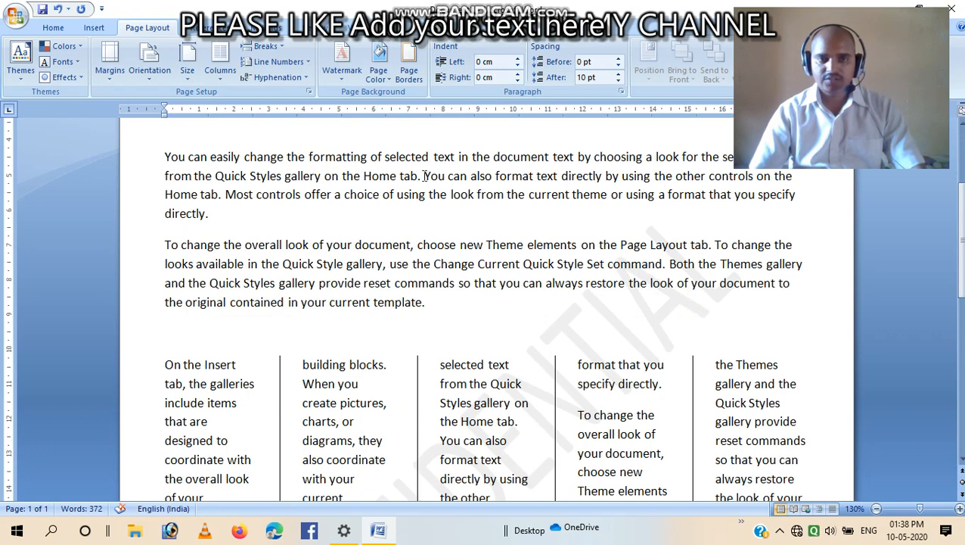
pyautogui.click(342, 64)
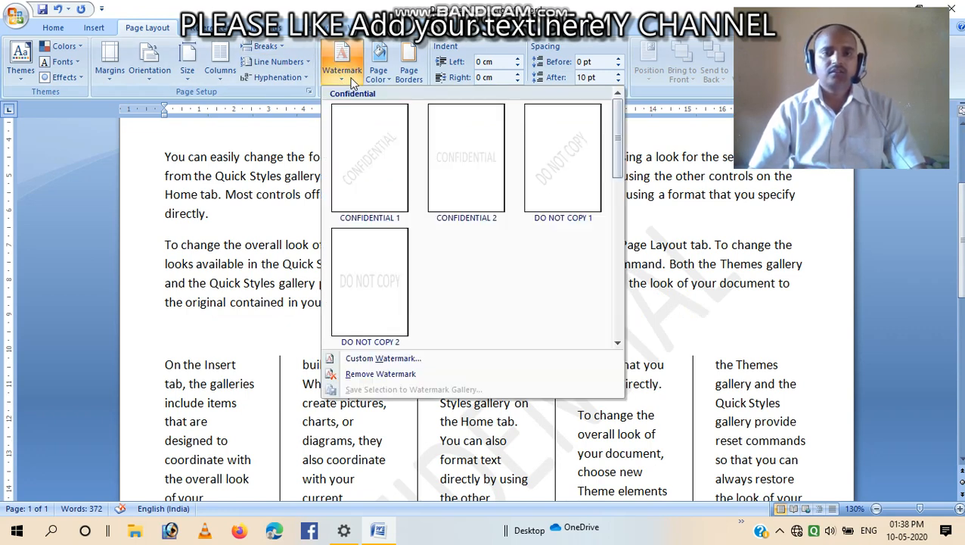
pyautogui.click(382, 359)
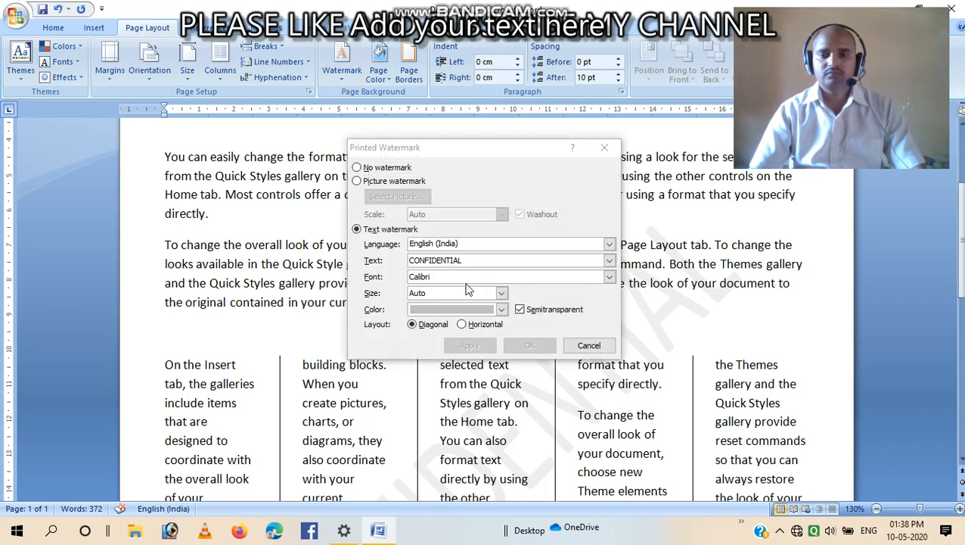
pyautogui.click(480, 261)
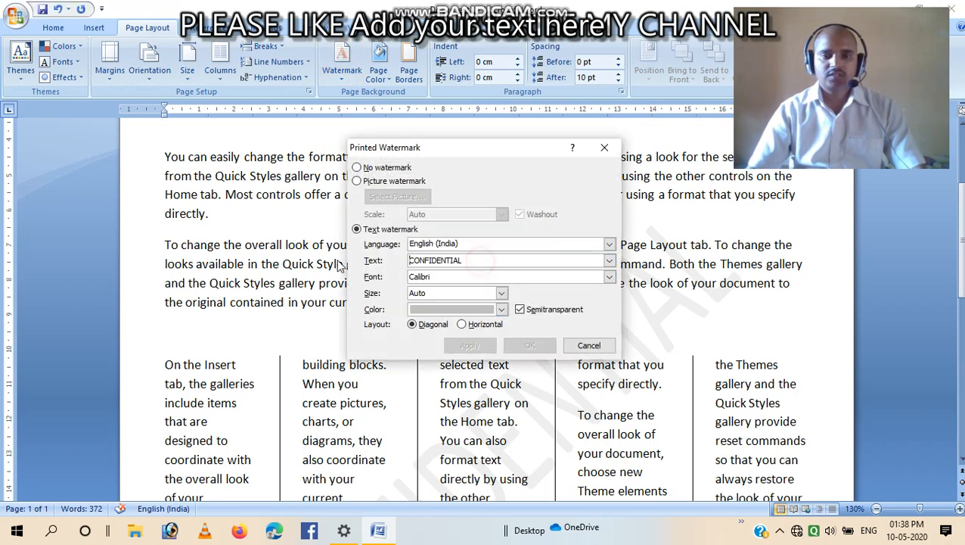
pyautogui.moveTo(489, 262); pyautogui.dragTo(410, 261)
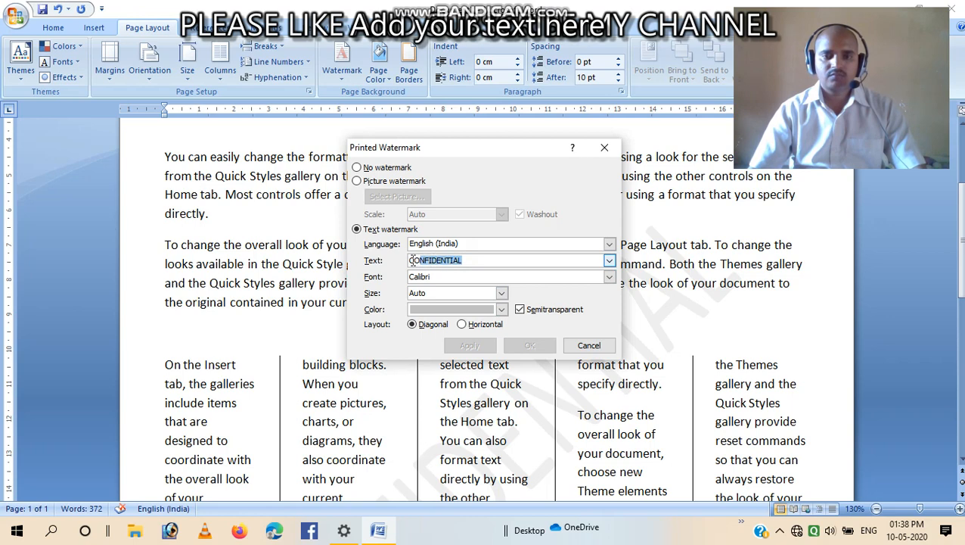
pyautogui.write('ra')
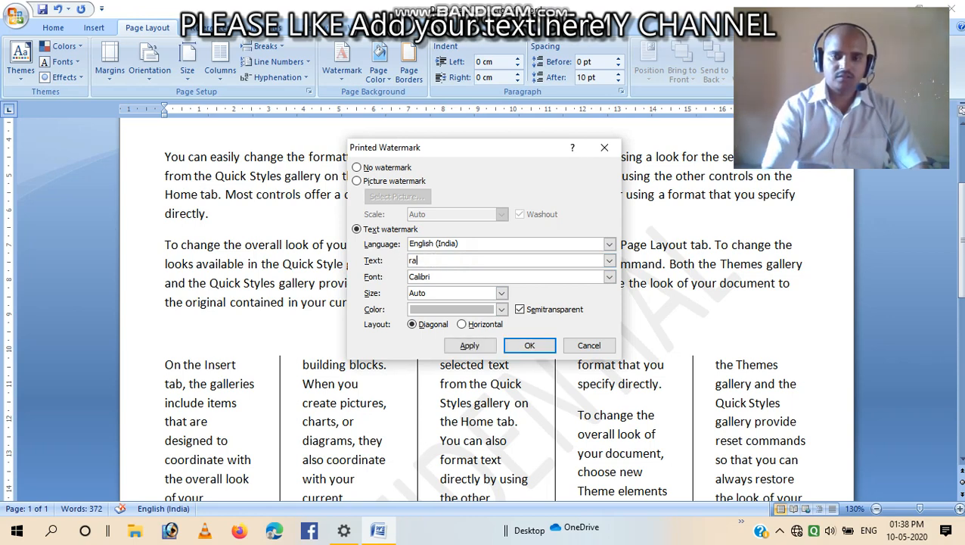
pyautogui.press('BackSpace')
pyautogui.press('BackSpace')
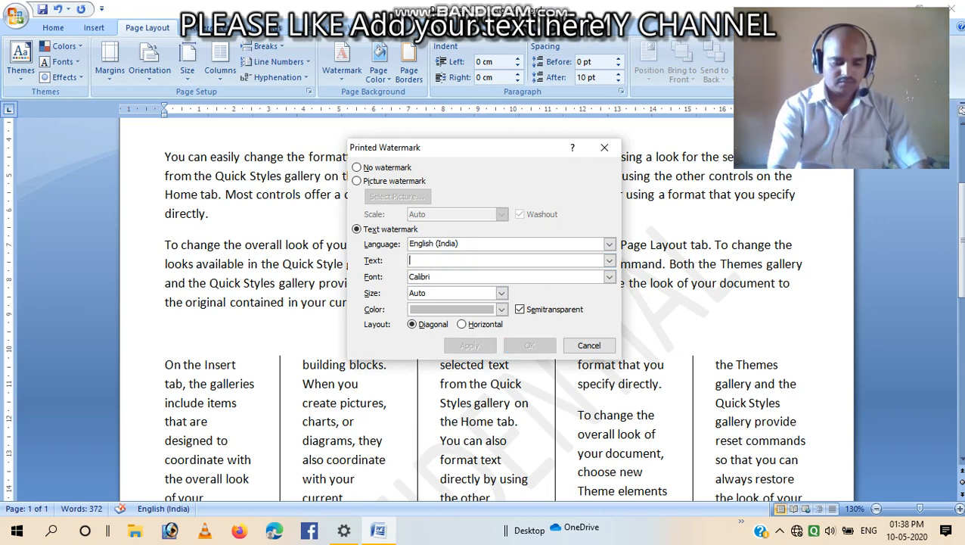
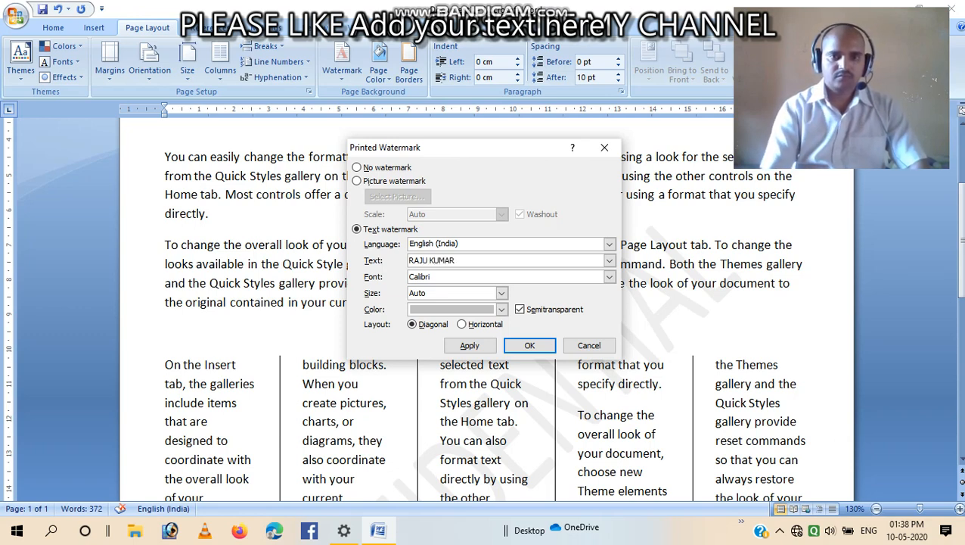
# Set the text watermark colour to olive green and apply it to the document
pyautogui.click(502, 310)
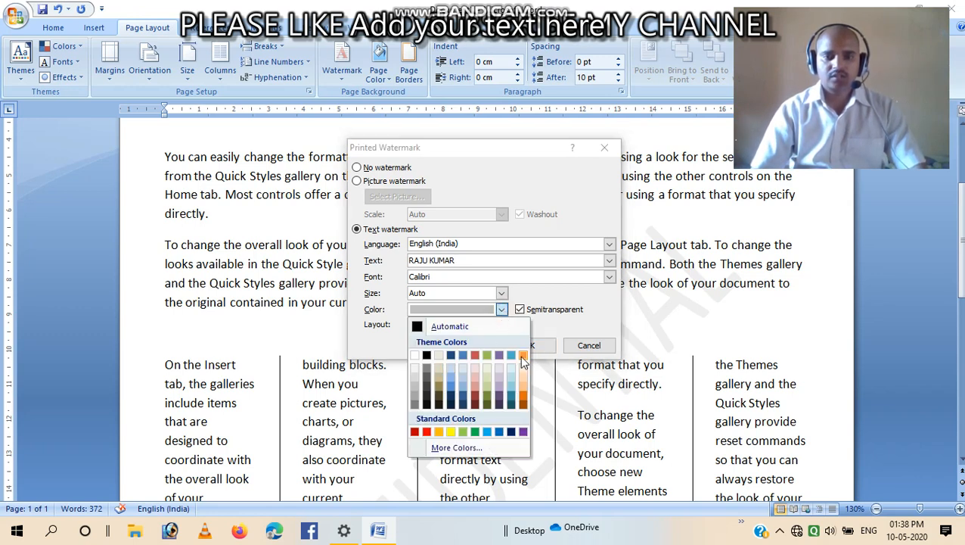
pyautogui.click(487, 356)
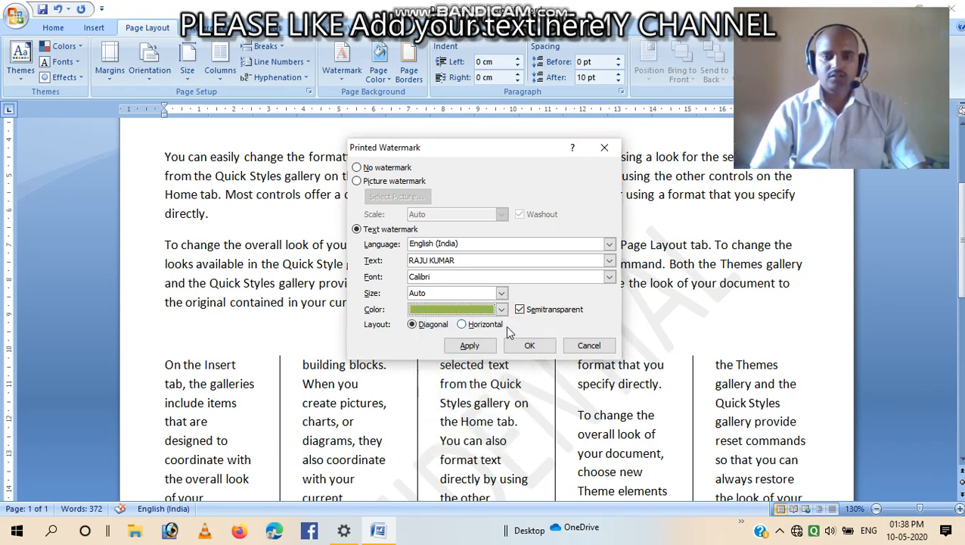
pyautogui.click(470, 347)
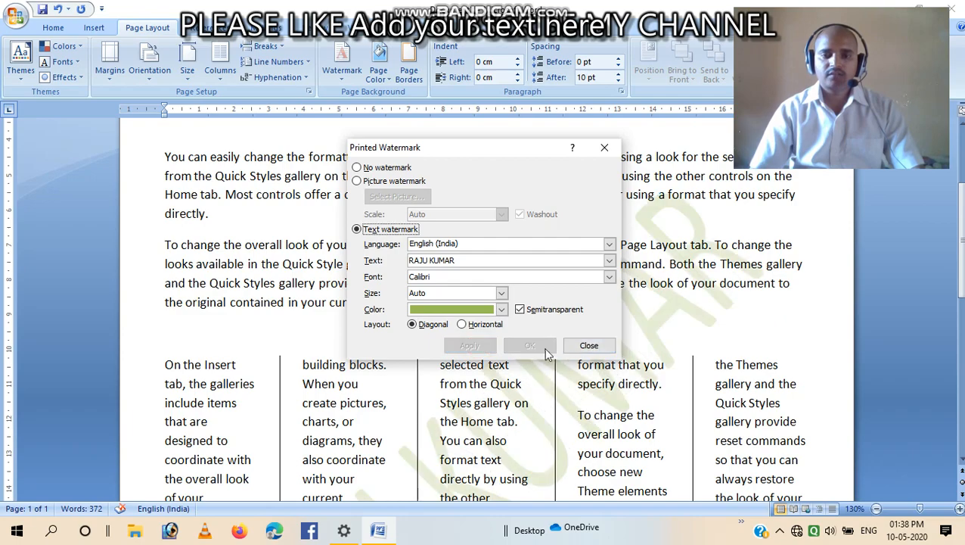
pyautogui.click(593, 351)
# Insert a page break at the end of the document's last paragraph
pyautogui.scroll(-3, 639, 349)
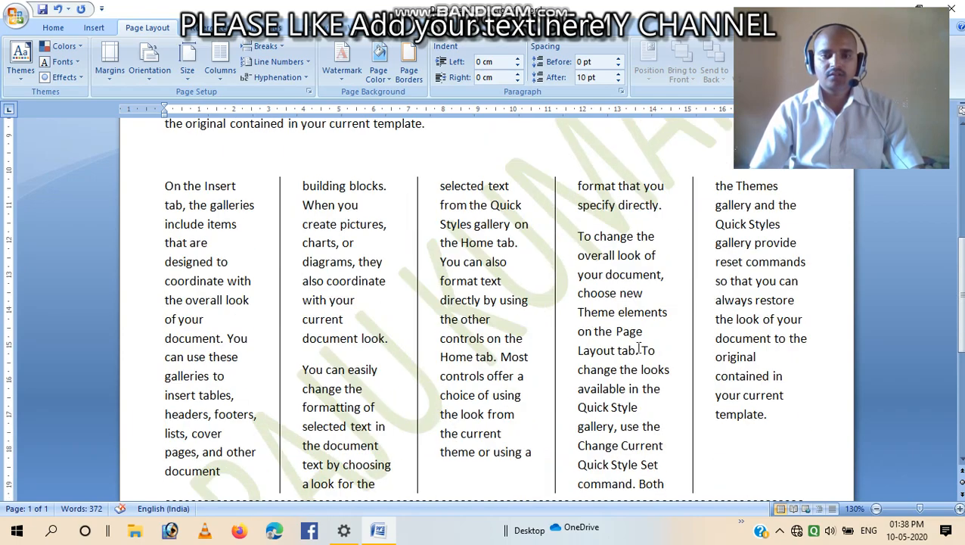
pyautogui.scroll(-5, 639, 349)
pyautogui.click(558, 307)
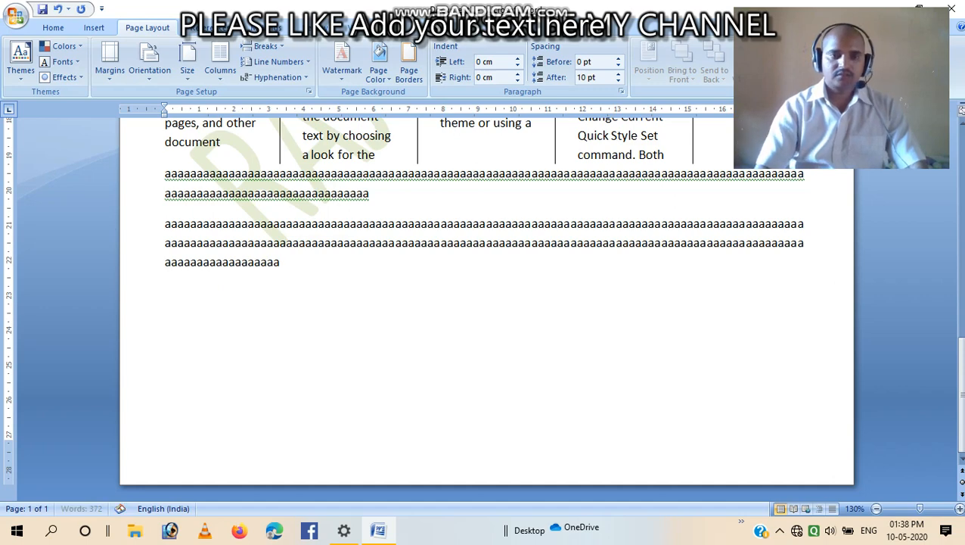
pyautogui.hotkey('ctrl', 'Return')
# Change the custom text watermark colour to black and apply it
pyautogui.scroll(-3, 563, 304)
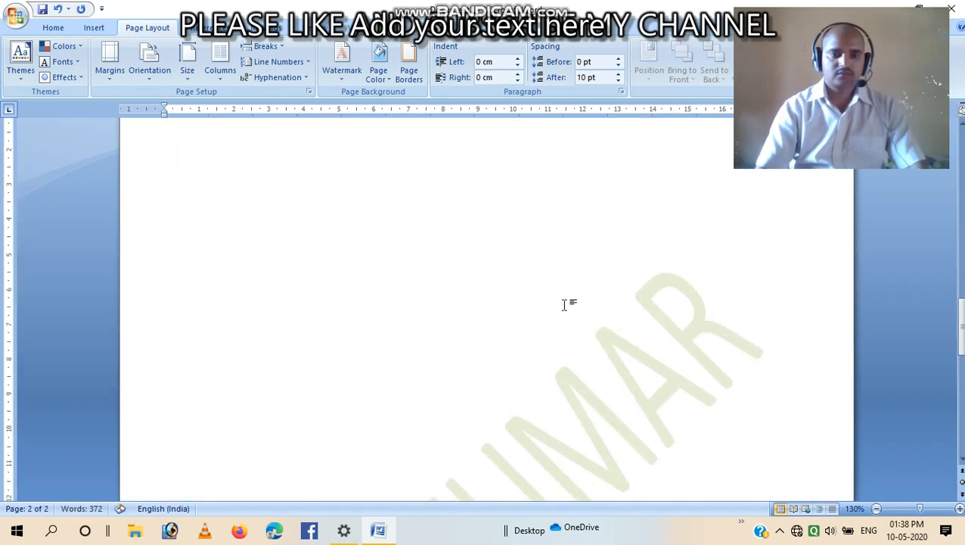
pyautogui.scroll(-3, 564, 304)
pyautogui.scroll(-3, 558, 368)
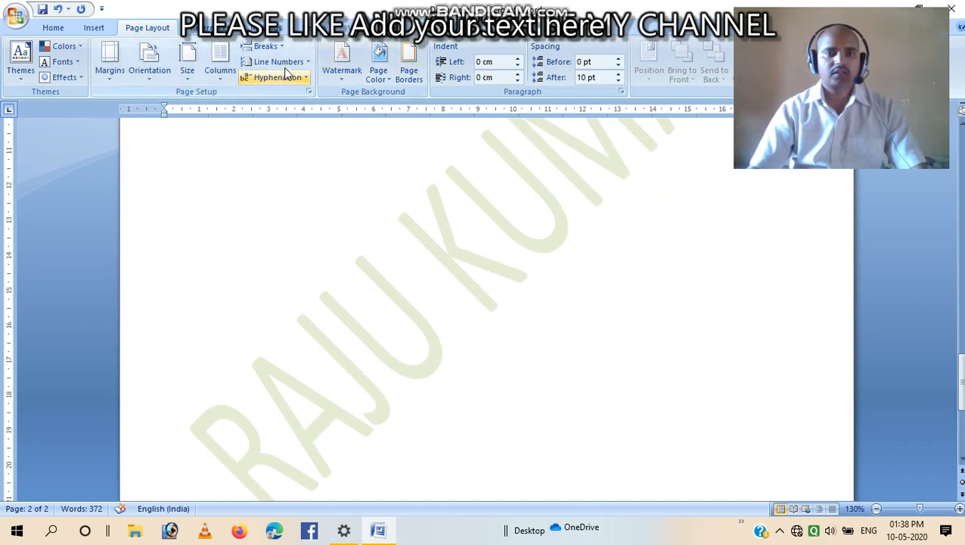
pyautogui.click(342, 62)
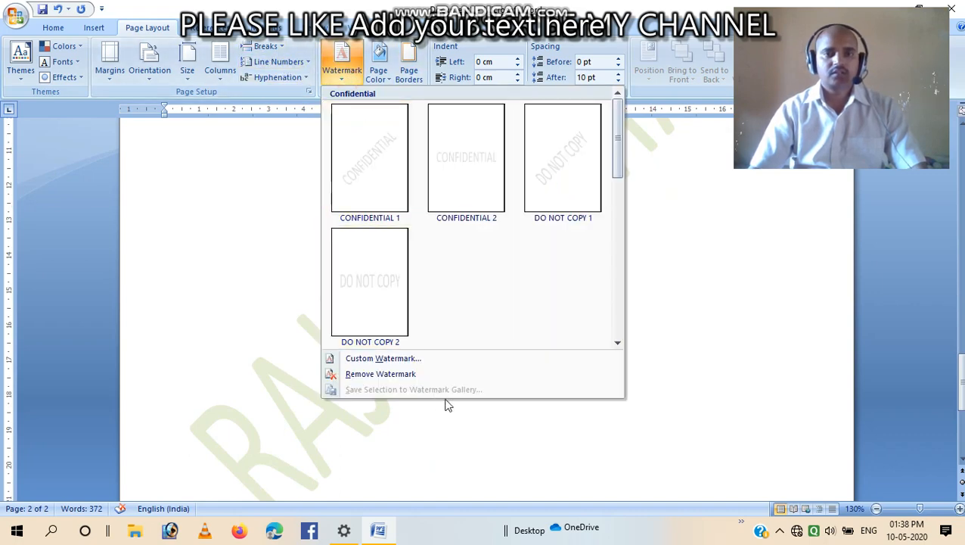
pyautogui.click(382, 358)
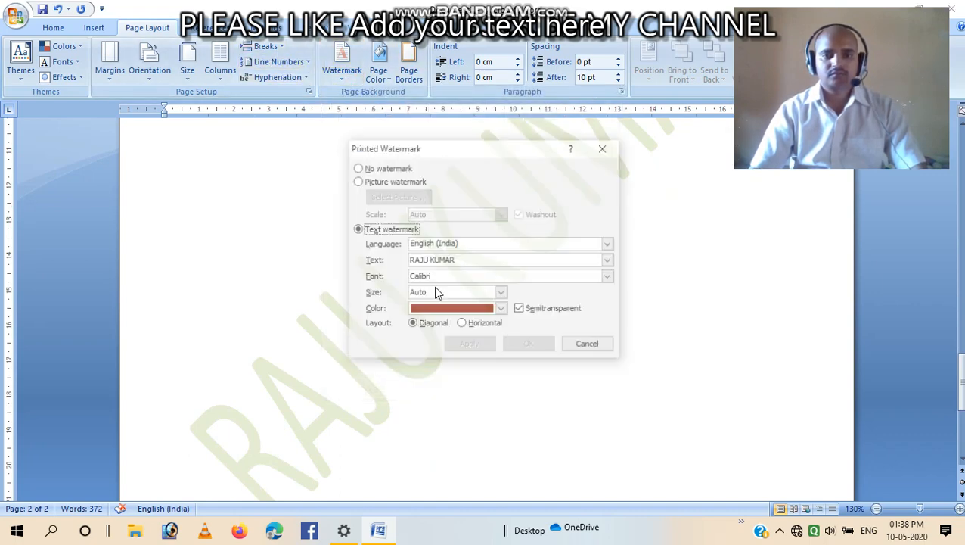
pyautogui.click(502, 310)
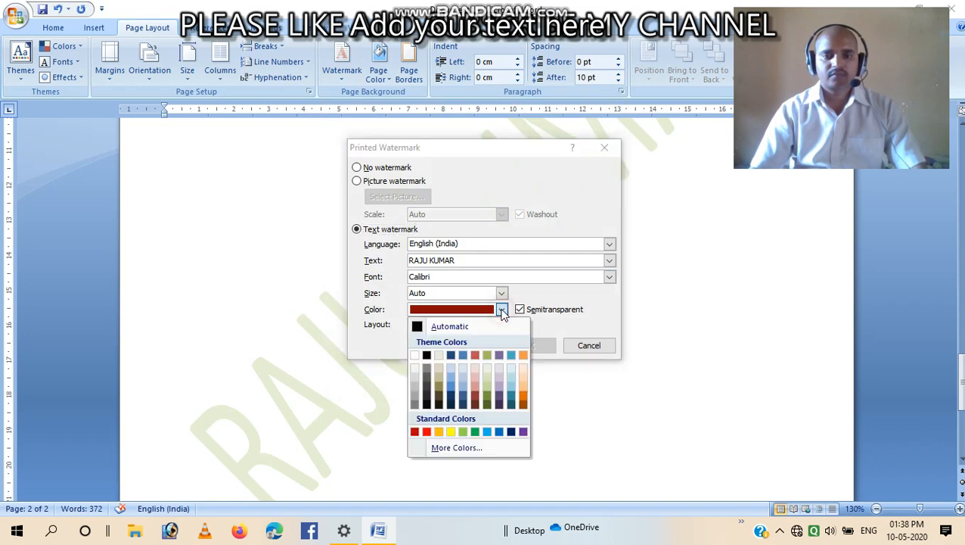
pyautogui.click(427, 356)
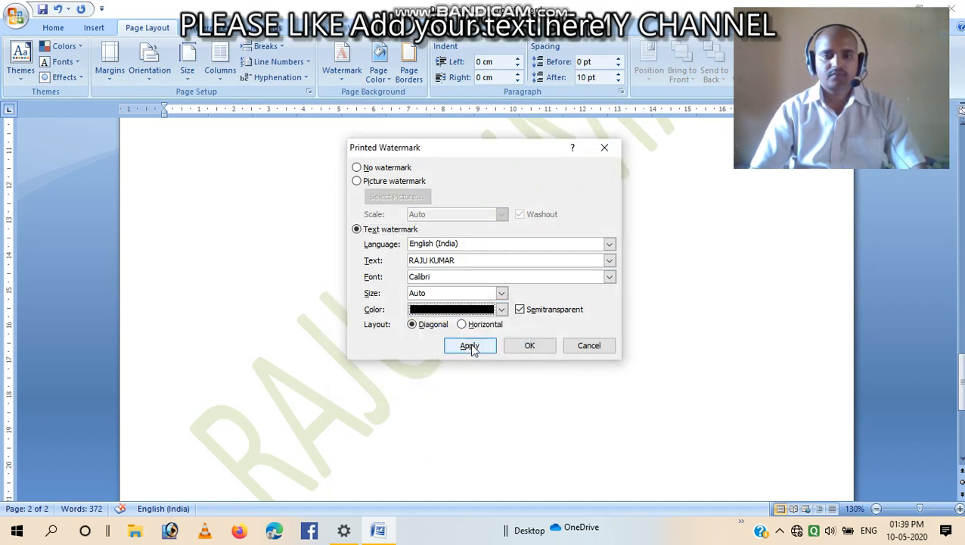
pyautogui.click(470, 345)
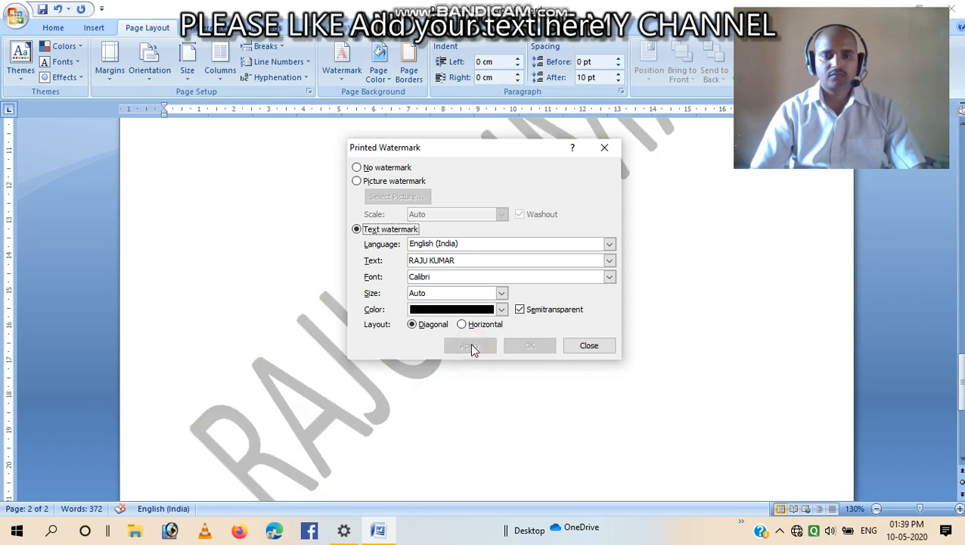
pyautogui.click(584, 350)
# Browse the page colour options without applying any
pyautogui.scroll(6, 553, 370)
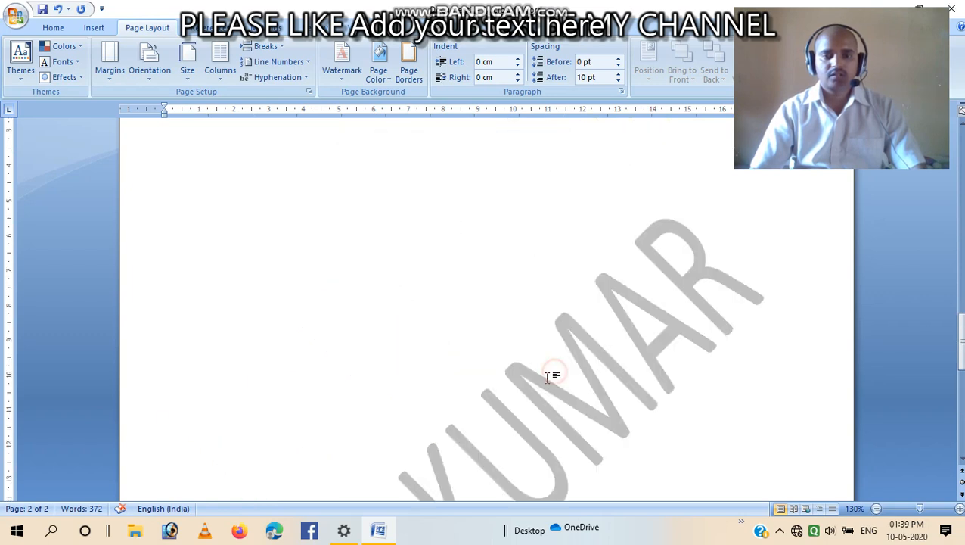
pyautogui.scroll(-2, 545, 379)
pyautogui.scroll(-5, 544, 378)
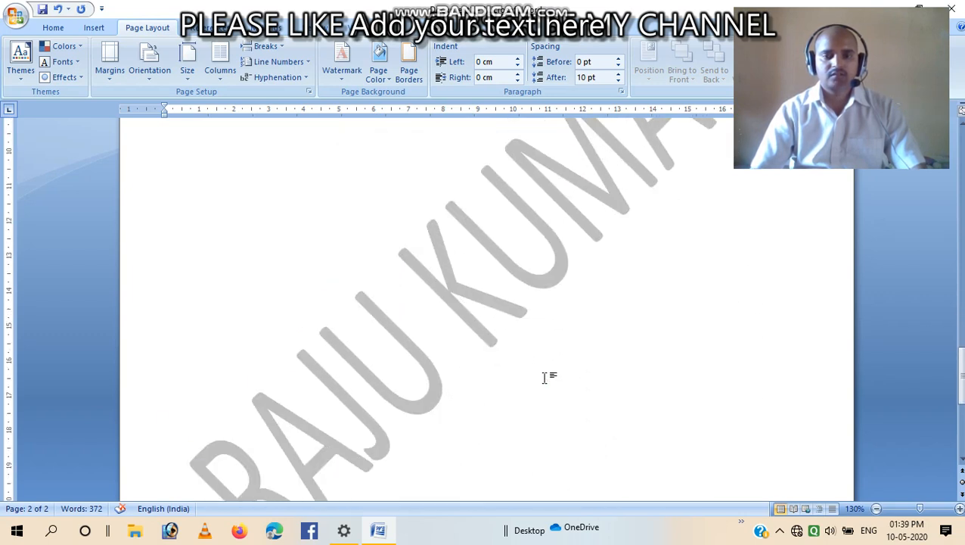
pyautogui.scroll(3, 522, 363)
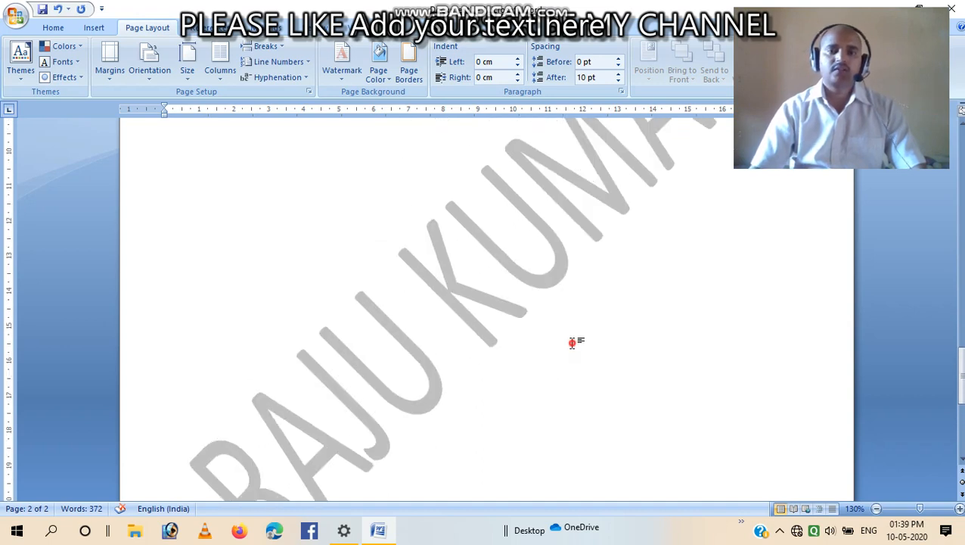
pyautogui.scroll(4, 454, 288)
pyautogui.click(378, 70)
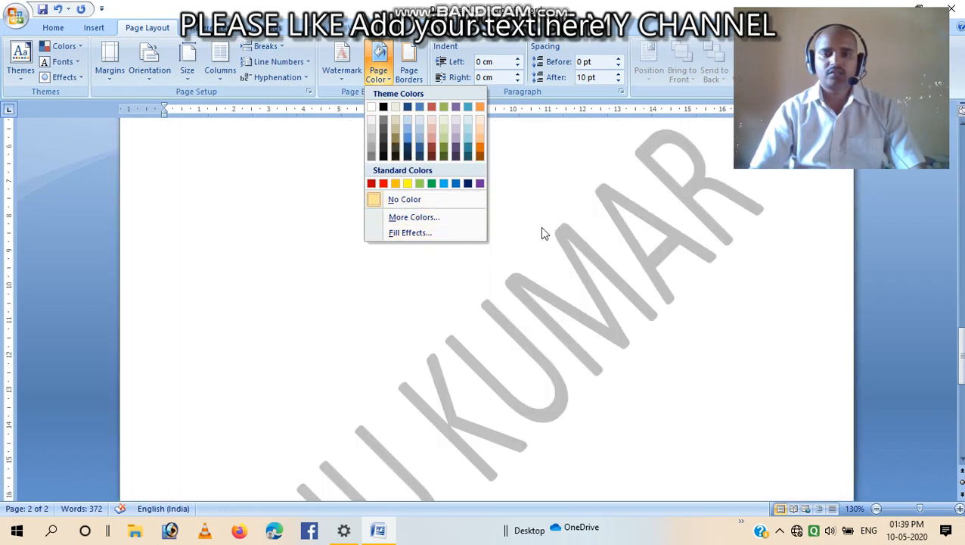
pyautogui.click(542, 232)
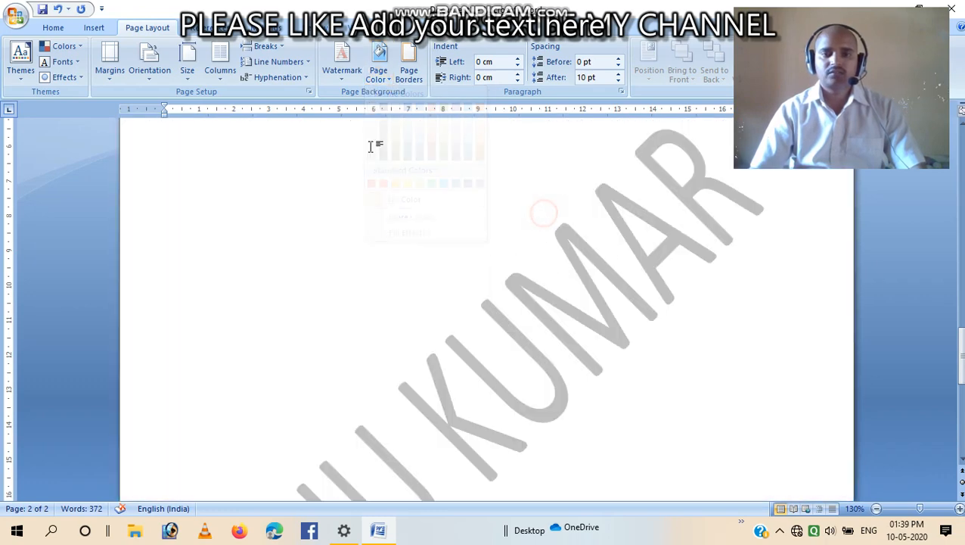
# Set a paragraph border in orange with a 4½ pt width in Borders and Shading
pyautogui.click(408, 70)
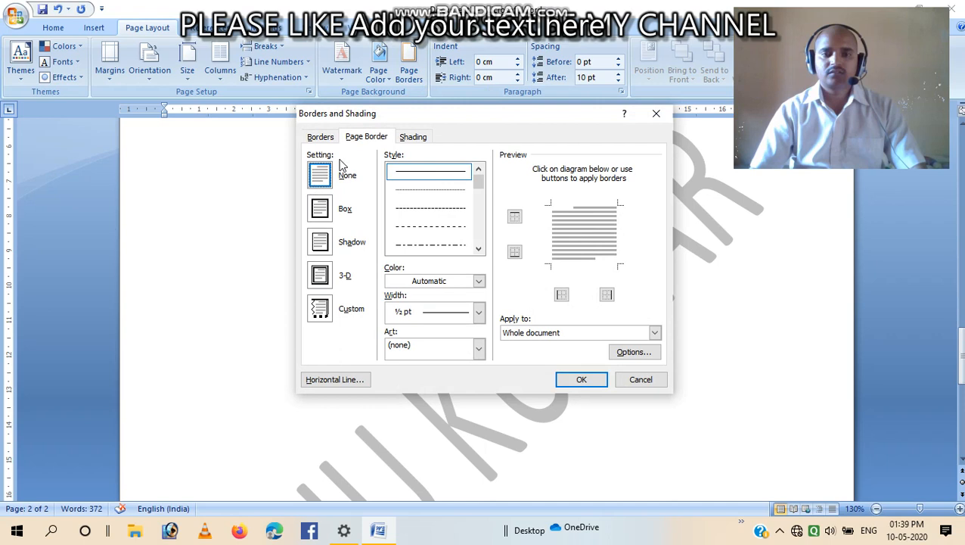
pyautogui.click(320, 137)
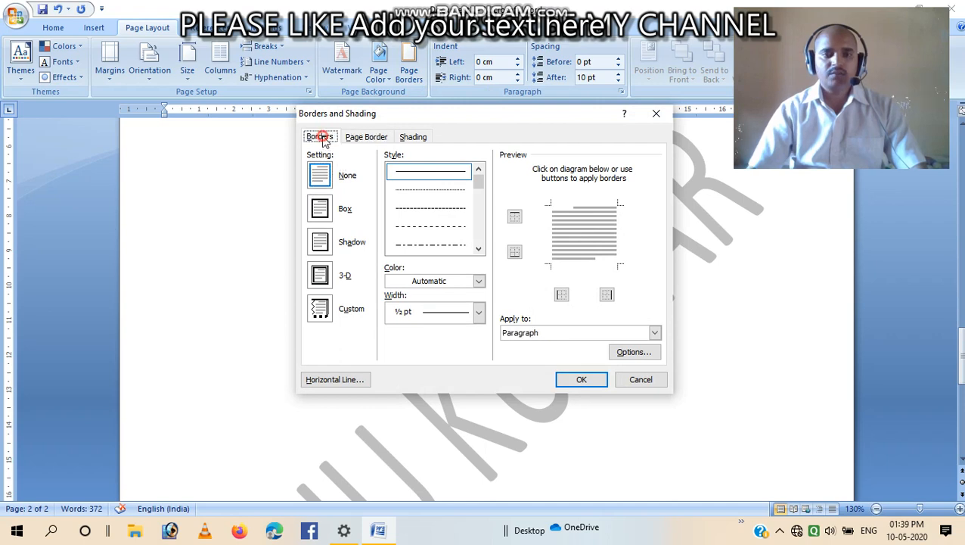
pyautogui.click(368, 137)
pyautogui.click(320, 137)
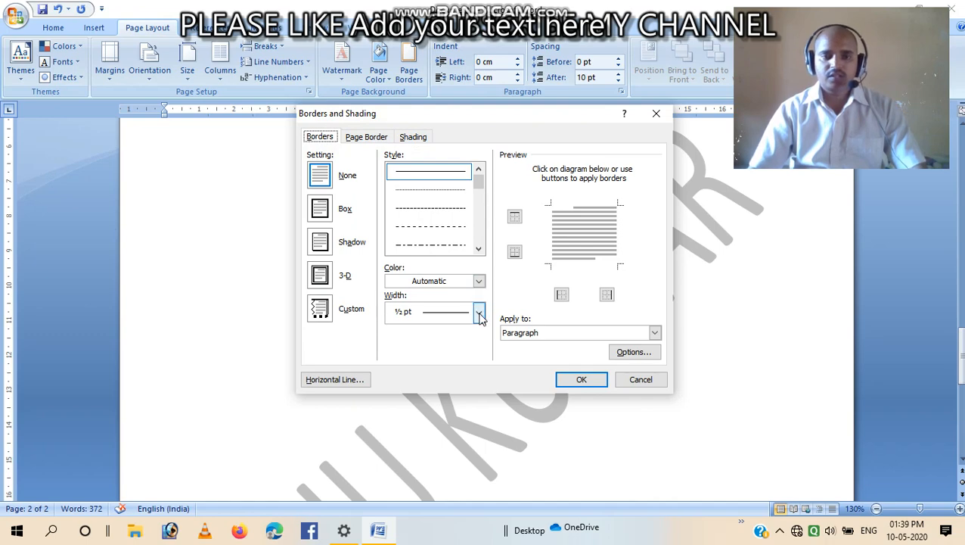
pyautogui.click(478, 281)
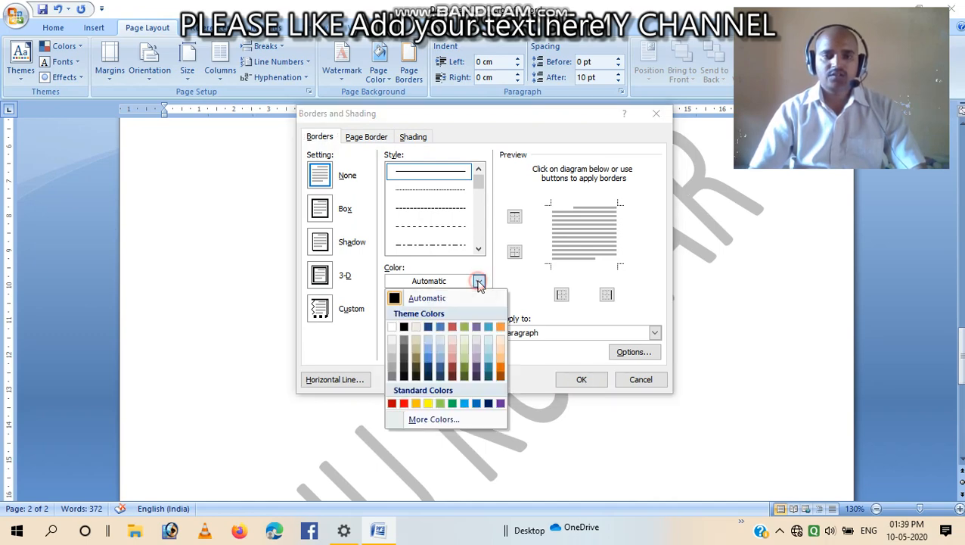
pyautogui.click(415, 402)
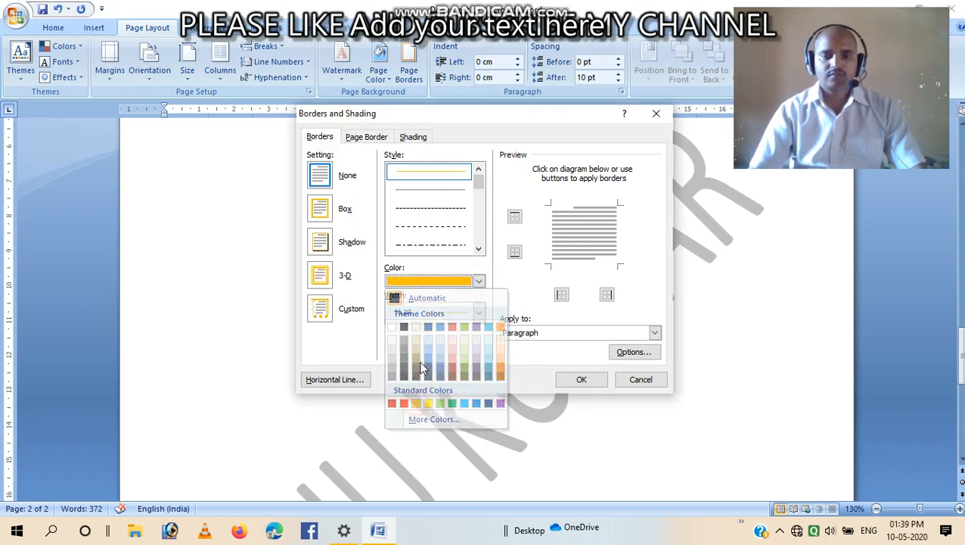
pyautogui.click(478, 313)
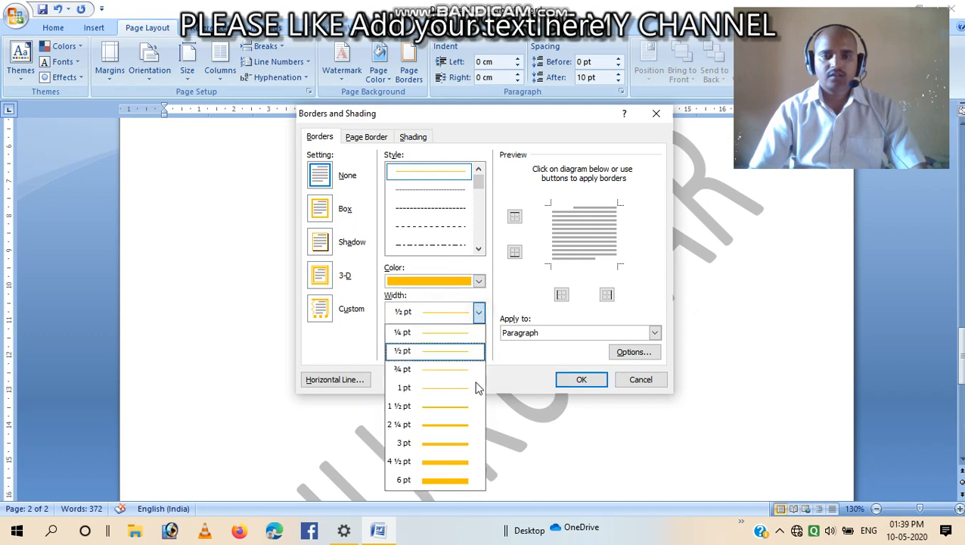
pyautogui.click(463, 461)
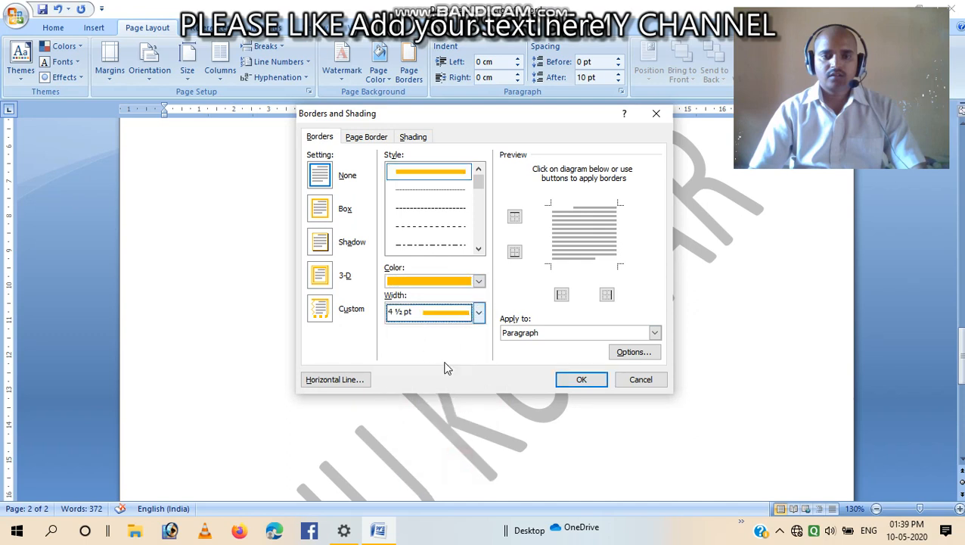
pyautogui.click(589, 380)
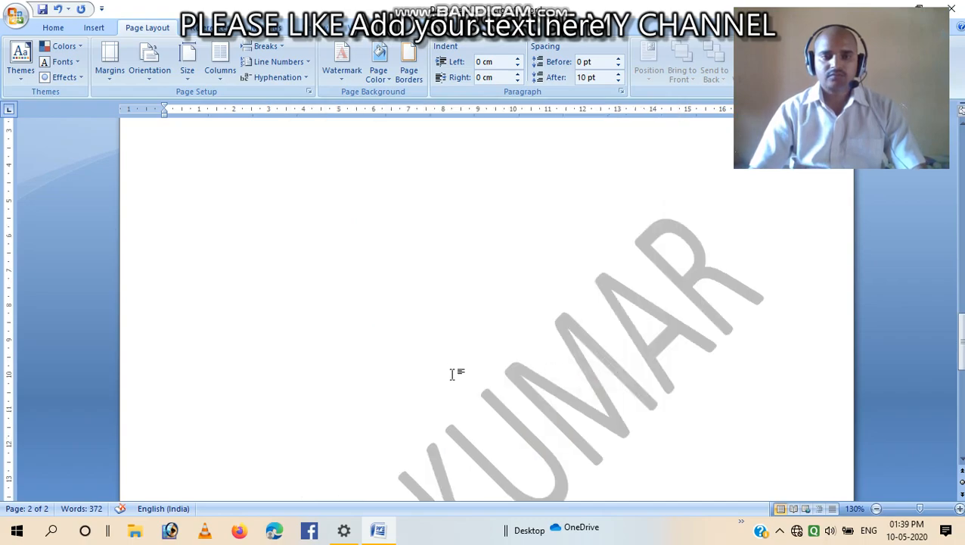
pyautogui.scroll(10, 452, 371)
pyautogui.scroll(2, 452, 364)
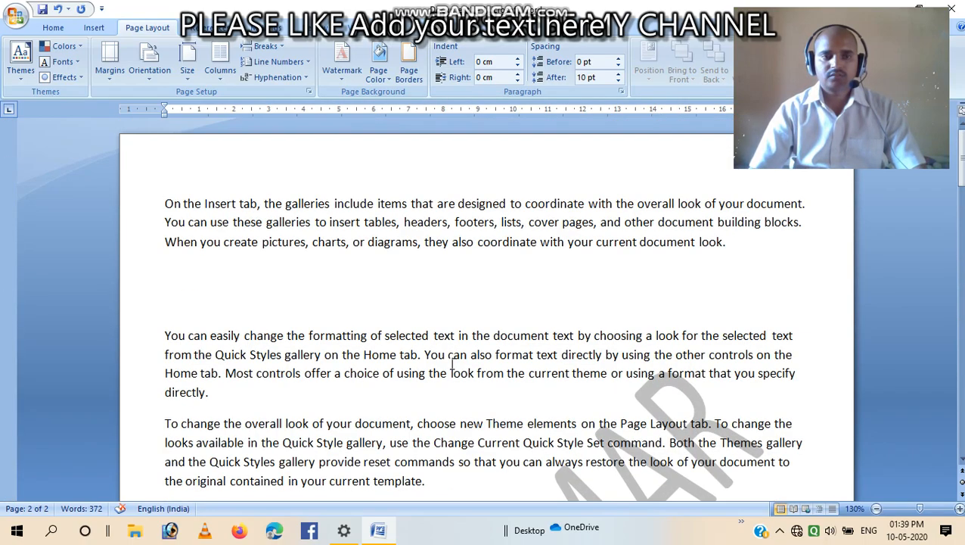
# Apply an orange box page border to the whole document
pyautogui.click(409, 67)
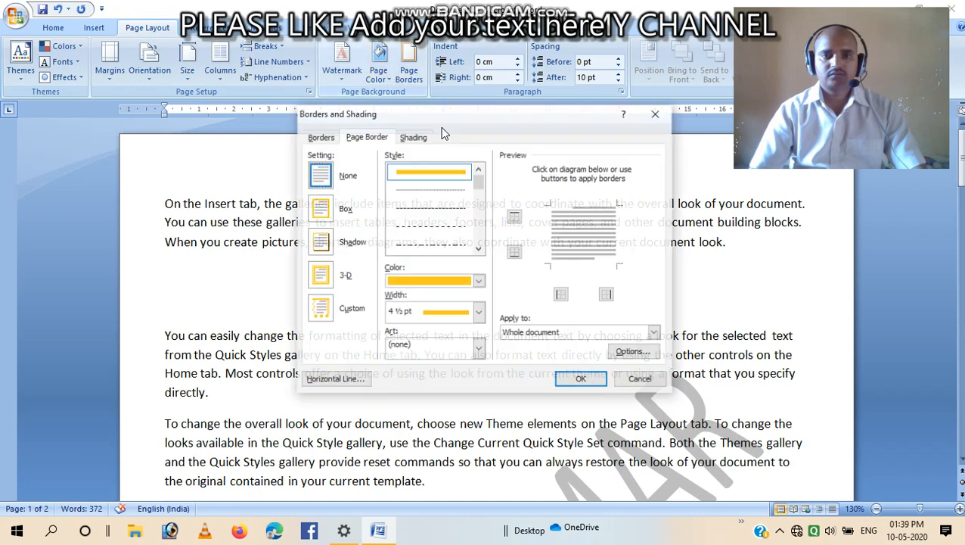
pyautogui.click(321, 210)
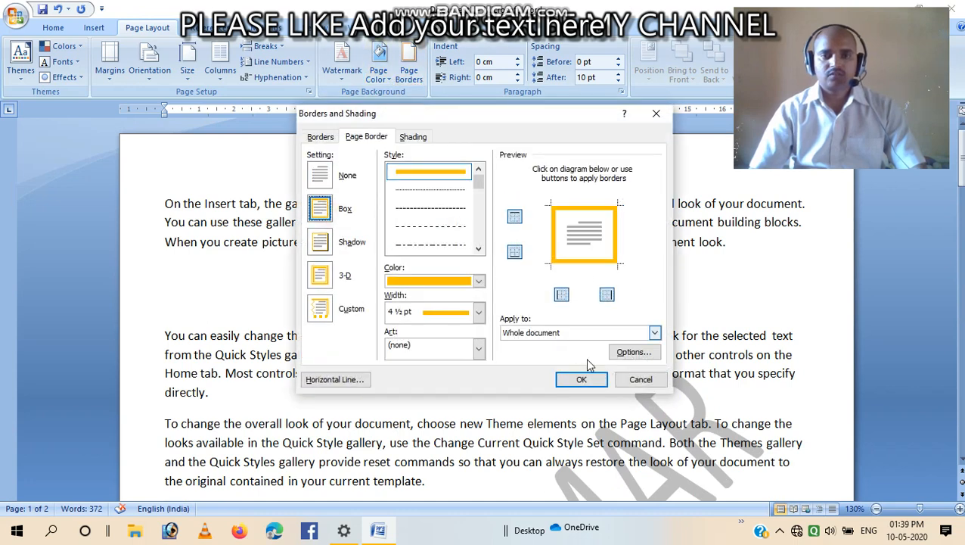
pyautogui.click(575, 379)
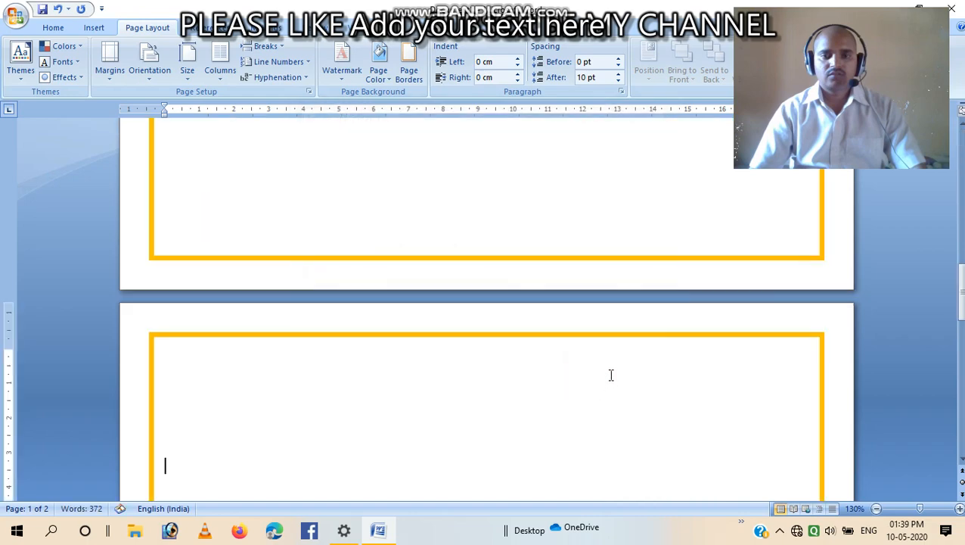
# Replace the page border with the red apple art border for the whole document
pyautogui.scroll(6, 586, 400)
pyautogui.scroll(5, 587, 395)
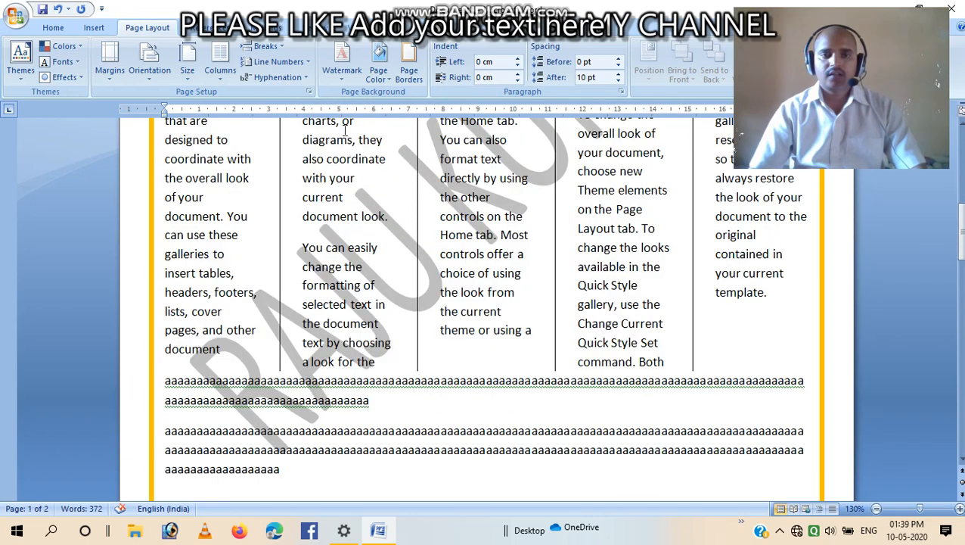
pyautogui.click(408, 70)
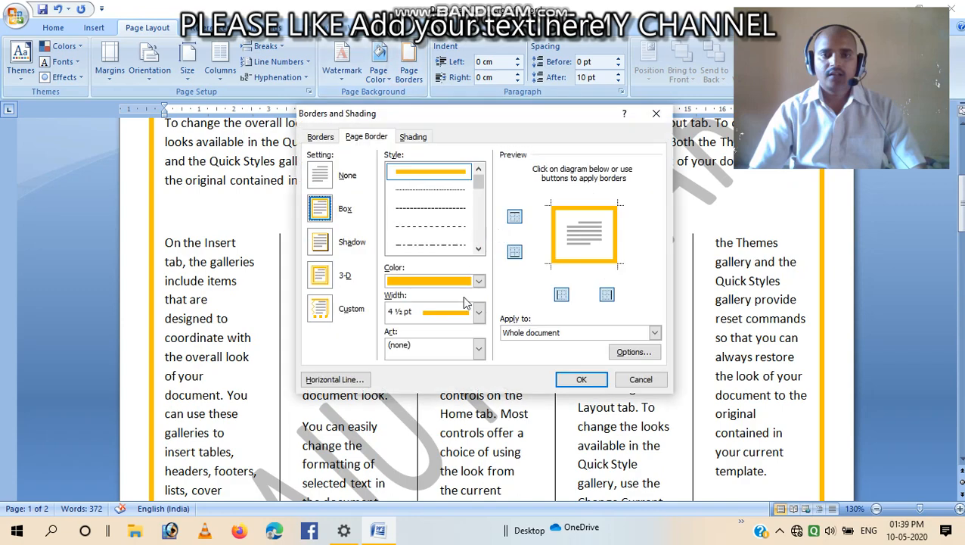
pyautogui.click(479, 348)
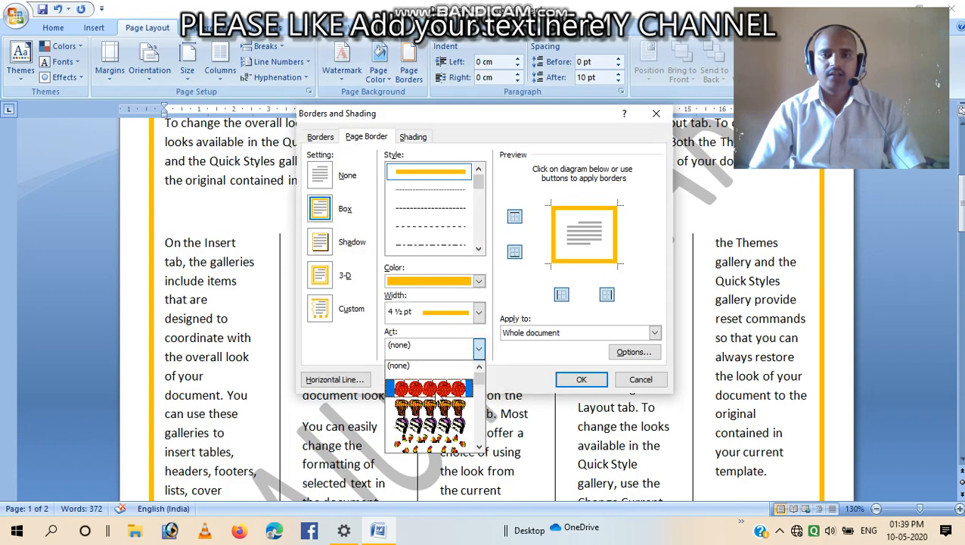
pyautogui.click(418, 391)
pyautogui.click(580, 379)
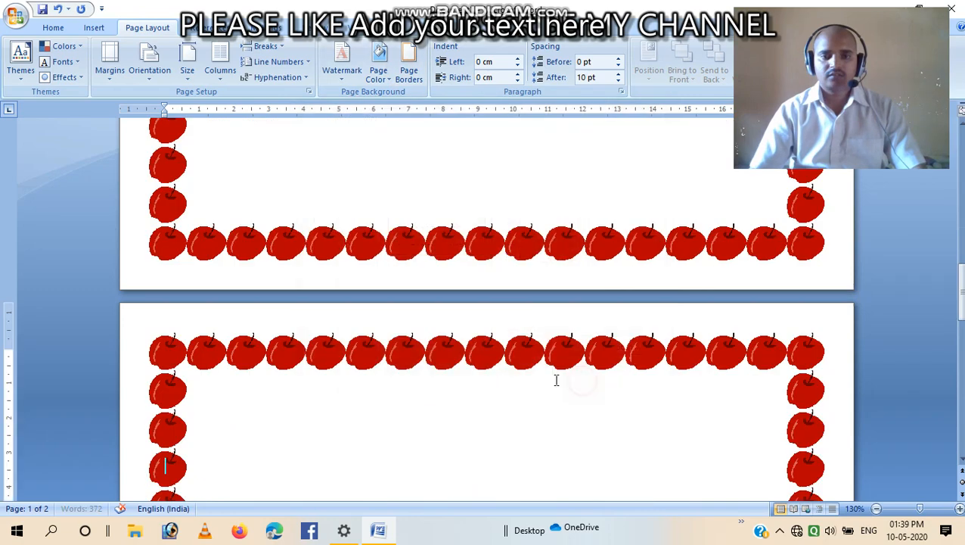
pyautogui.scroll(5, 419, 295)
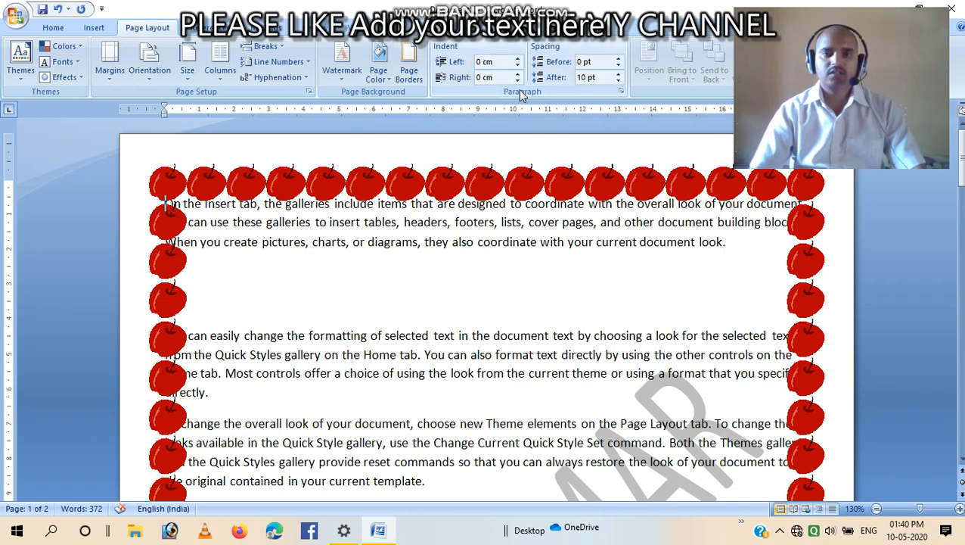
# Change the page border to a 3-D setting with a diagonally striped line style instead of the apple art
pyautogui.click(409, 72)
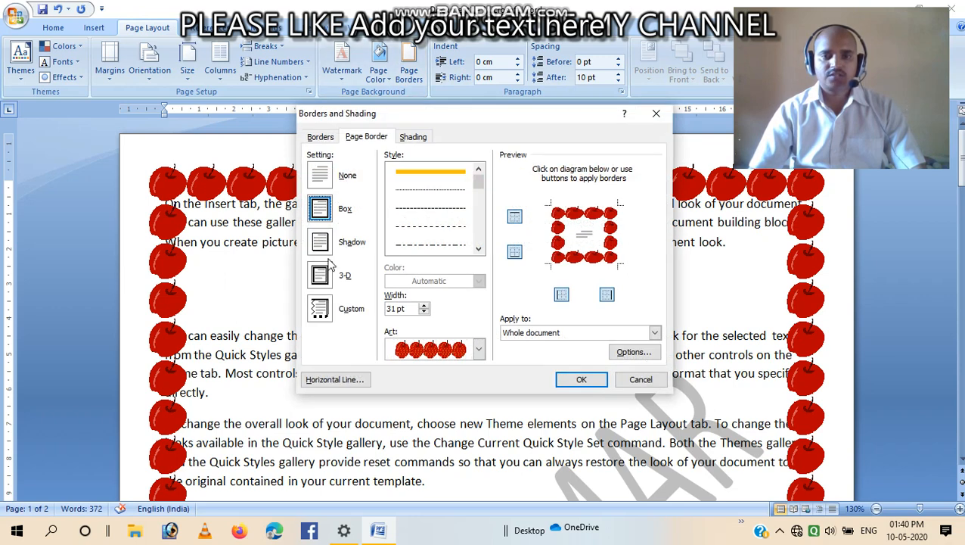
pyautogui.click(320, 248)
pyautogui.click(323, 277)
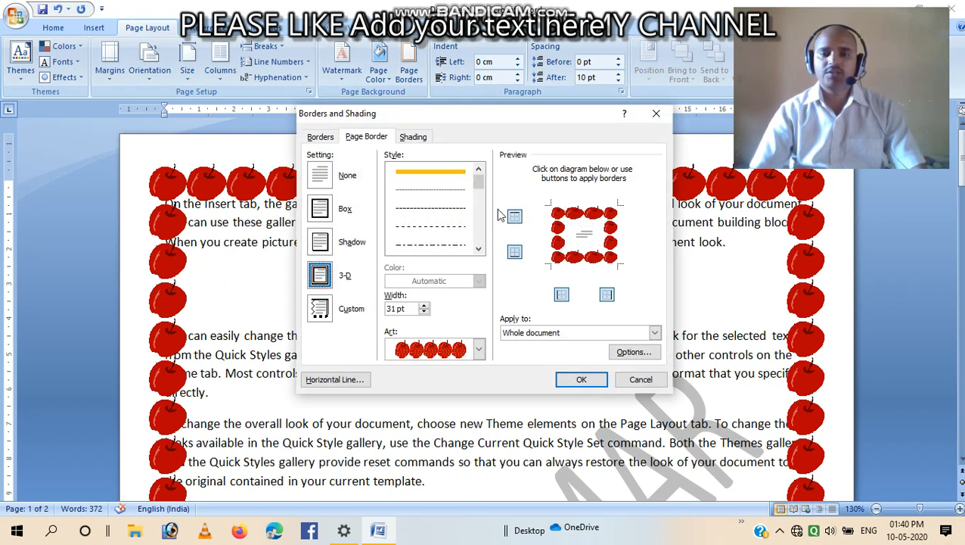
pyautogui.moveTo(478, 183); pyautogui.dragTo(478, 235)
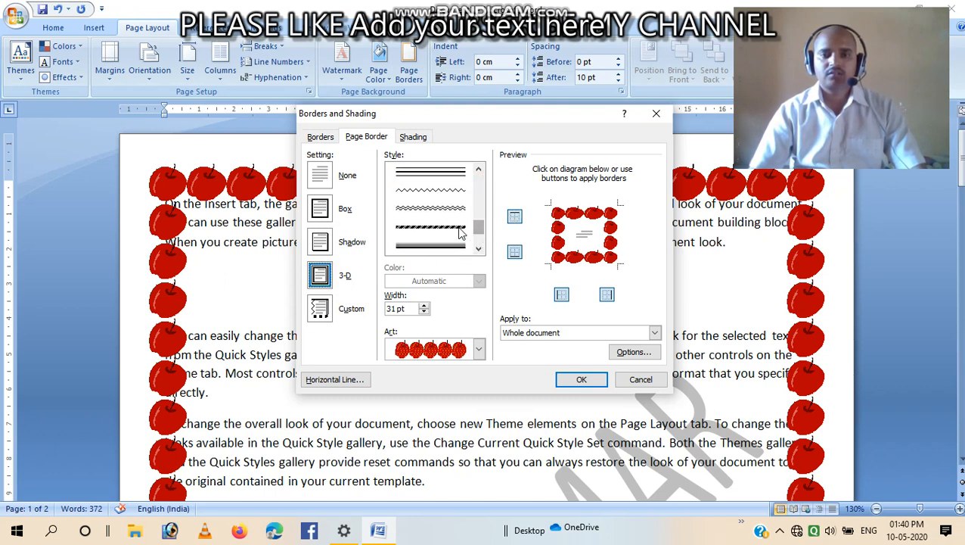
pyautogui.click(459, 229)
pyautogui.click(581, 378)
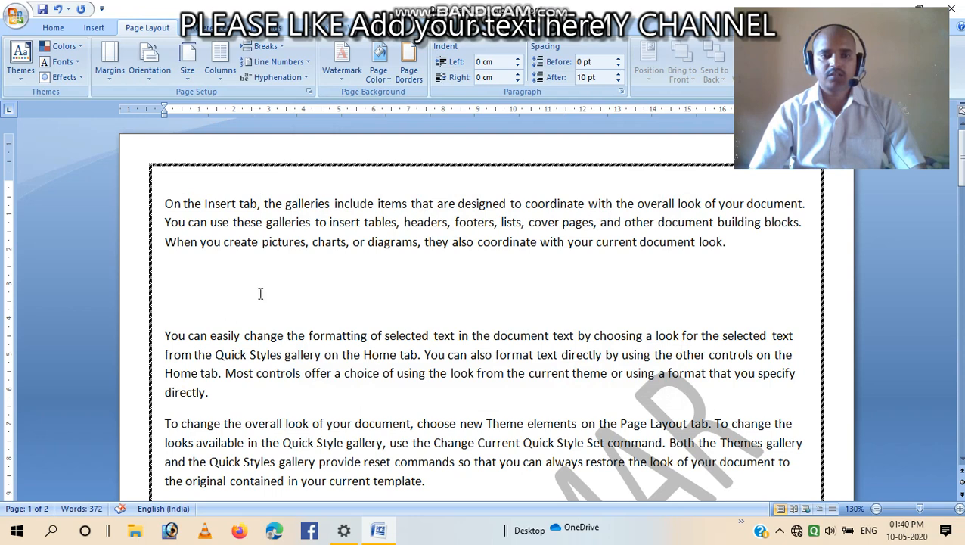
# Review the page border line style options and close the dialog without changes
pyautogui.click(412, 75)
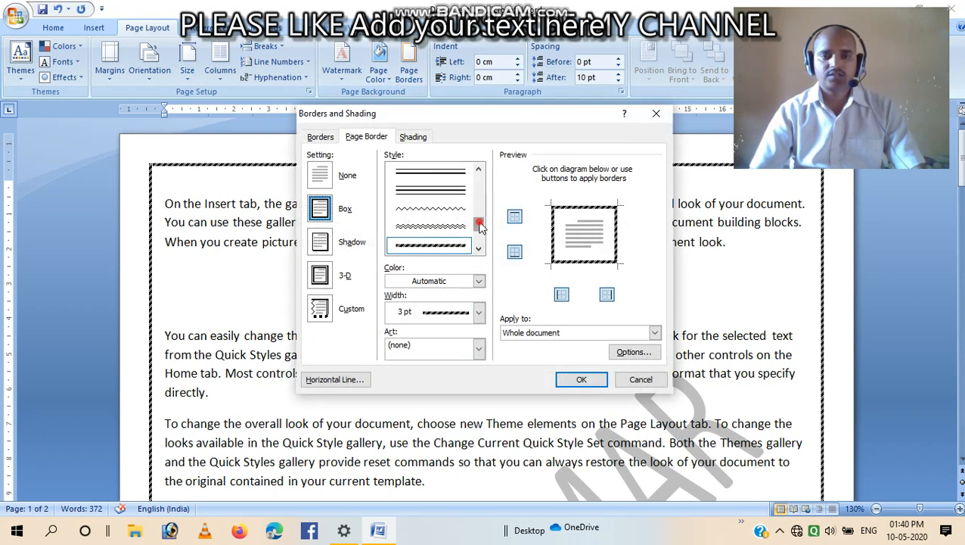
pyautogui.moveTo(481, 227); pyautogui.dragTo(483, 286)
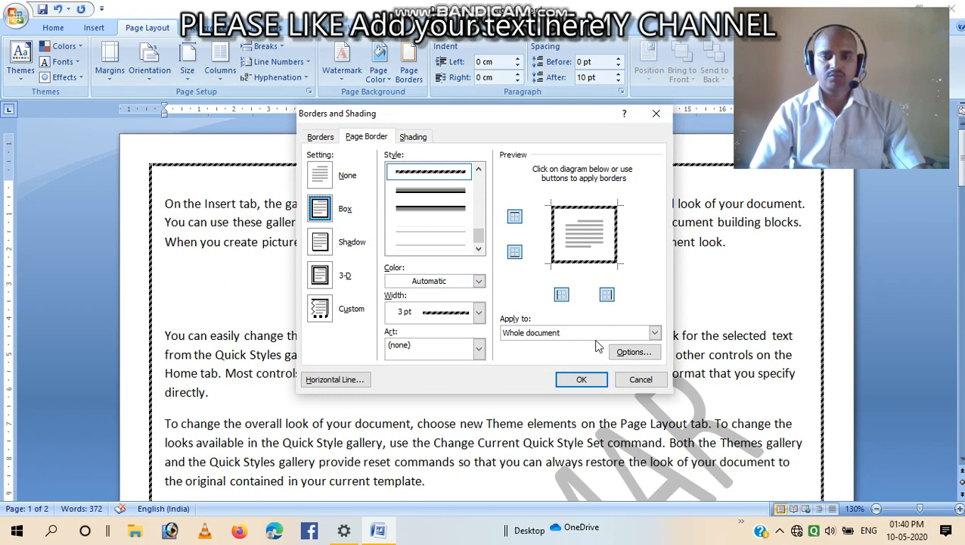
pyautogui.click(582, 380)
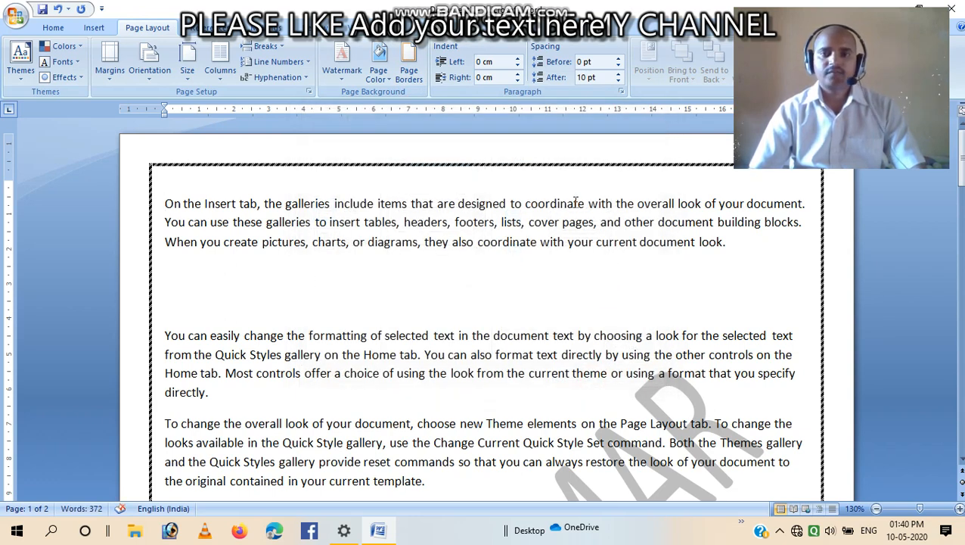